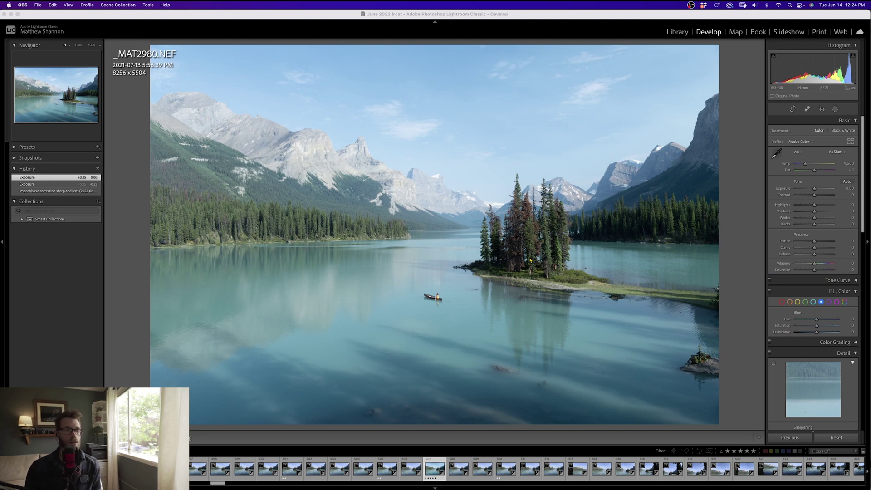
- Sample a custom white balance near the distant central peaks and warm the colour temperature to 6,954
{"action": "left_click", "coordinate": [776, 153]}
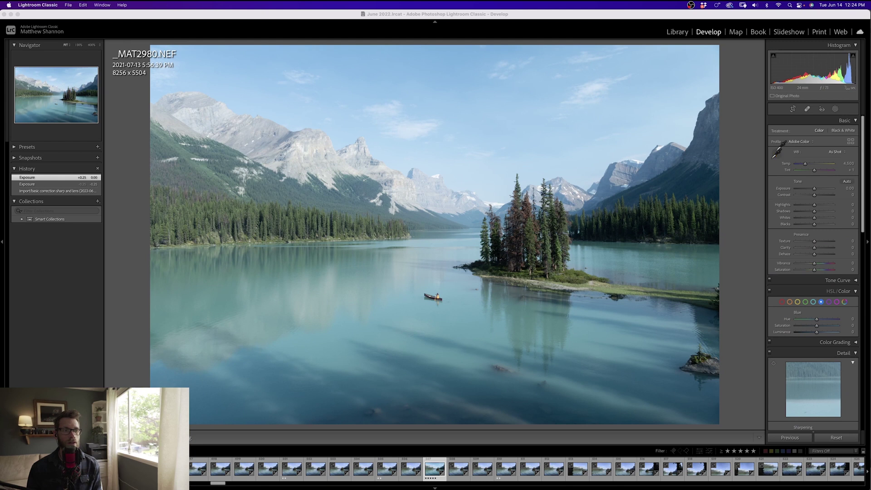
{"action": "left_click", "coordinate": [447, 171]}
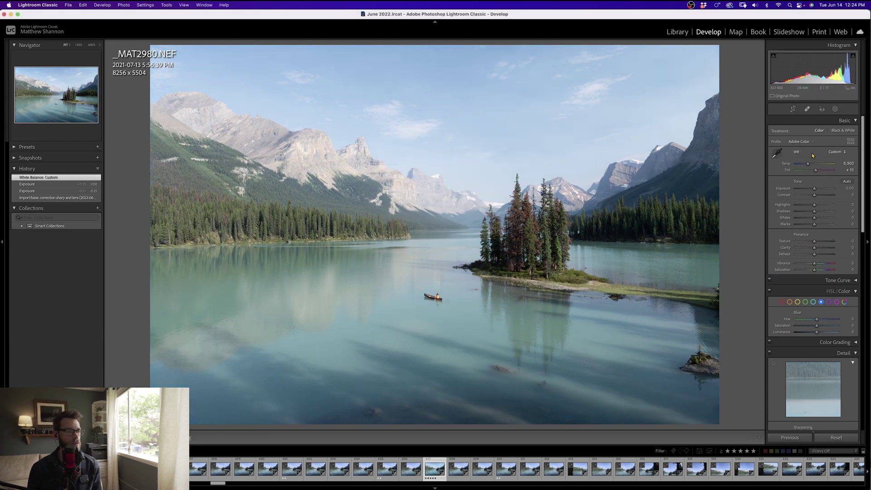
{"action": "left_click_drag", "start_coordinate": [807, 169], "coordinate": [815, 166]}
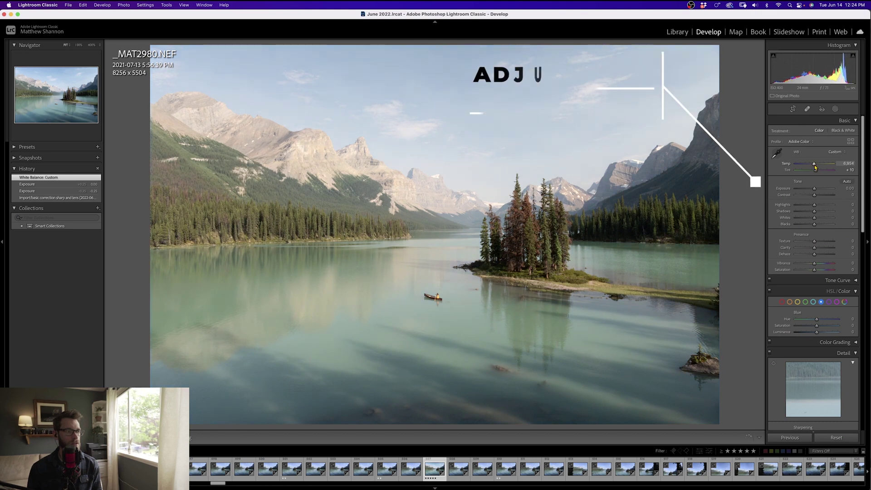
- Set the photo's Contrast to +26, Shadows to +25, Texture to +11 and Vibrance to +25
{"action": "left_click_drag", "start_coordinate": [813, 194], "coordinate": [819, 213]}
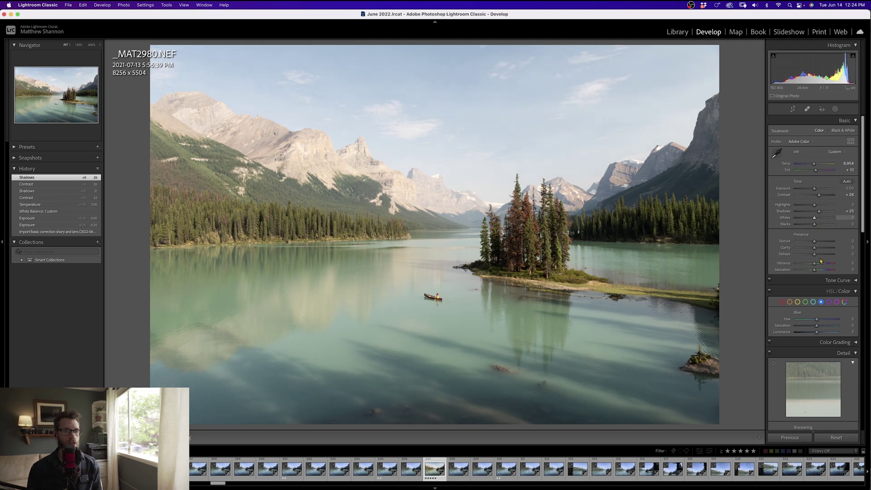
{"action": "left_click_drag", "start_coordinate": [813, 241], "coordinate": [819, 265]}
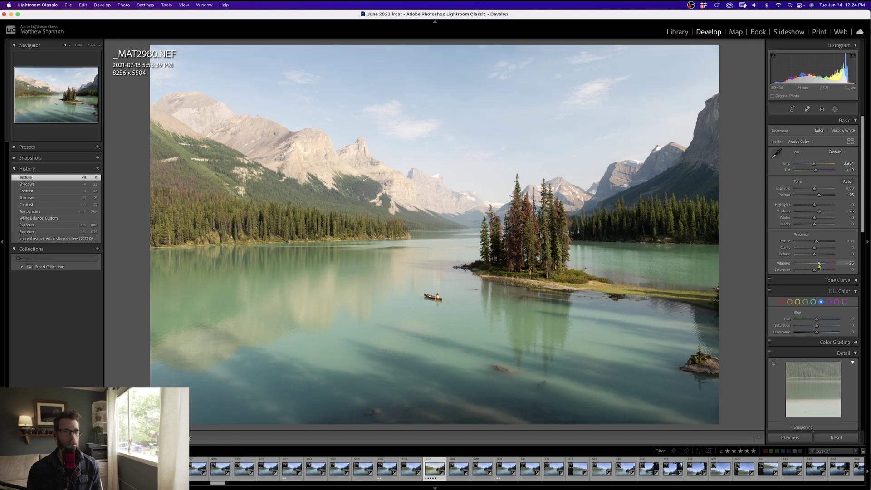
- Lower the green saturation slightly, raise the aqua saturation a little, and set the blue saturation to +18
{"action": "scroll", "coordinate": [823, 240], "scroll_direction": "down", "scroll_amount": 5}
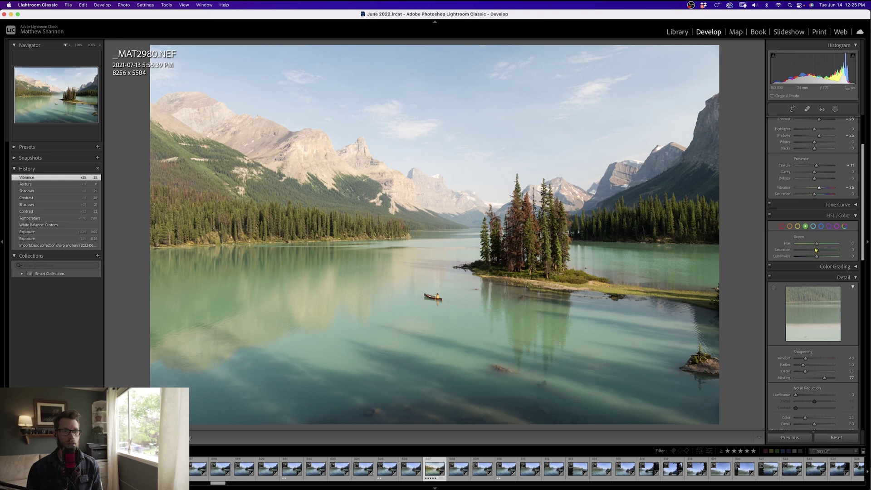
{"action": "left_click_drag", "start_coordinate": [816, 250], "coordinate": [811, 252]}
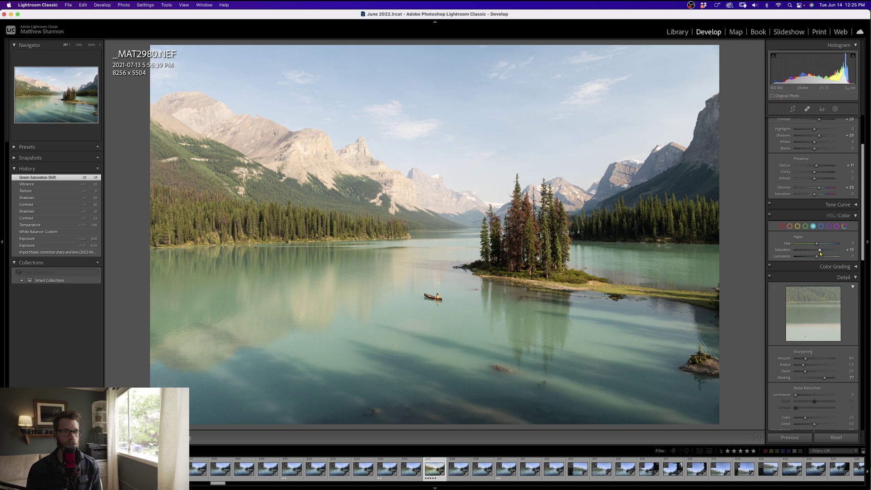
{"action": "left_click_drag", "start_coordinate": [819, 255], "coordinate": [819, 250]}
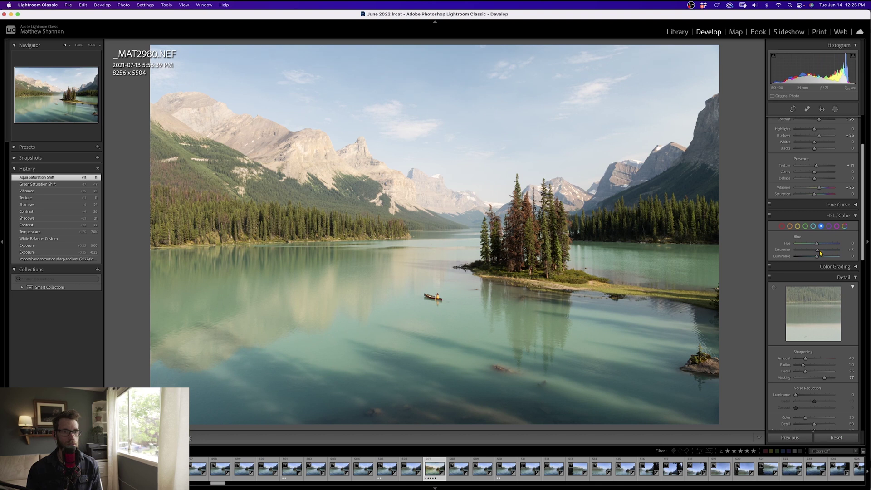
{"action": "left_click_drag", "start_coordinate": [817, 252], "coordinate": [820, 250]}
- Sharpen the photo with Amount 55 and Masking 59 using the mask preview, and check the detail on the canoe
{"action": "left_click_drag", "start_coordinate": [861, 231], "coordinate": [860, 278]}
{"action": "left_click", "coordinate": [796, 253]}
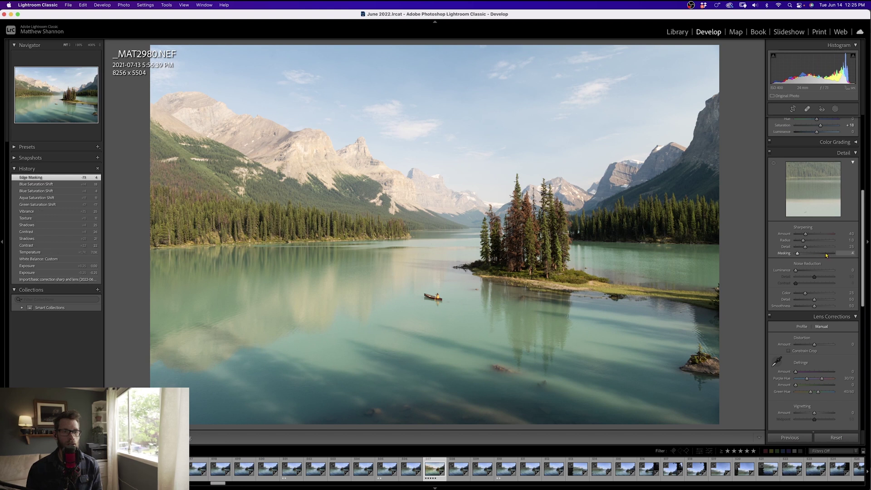
{"action": "left_click_drag", "start_coordinate": [798, 257], "coordinate": [811, 236]}
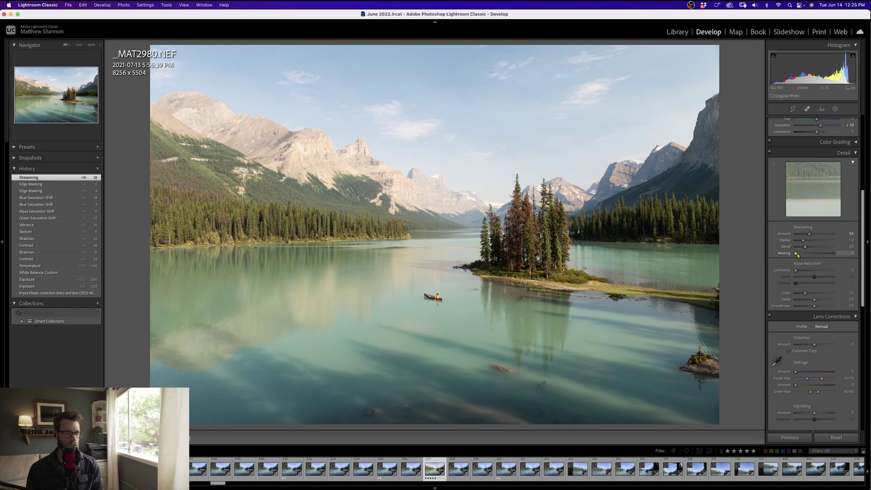
{"action": "left_click_drag", "start_coordinate": [797, 256], "coordinate": [817, 254]}
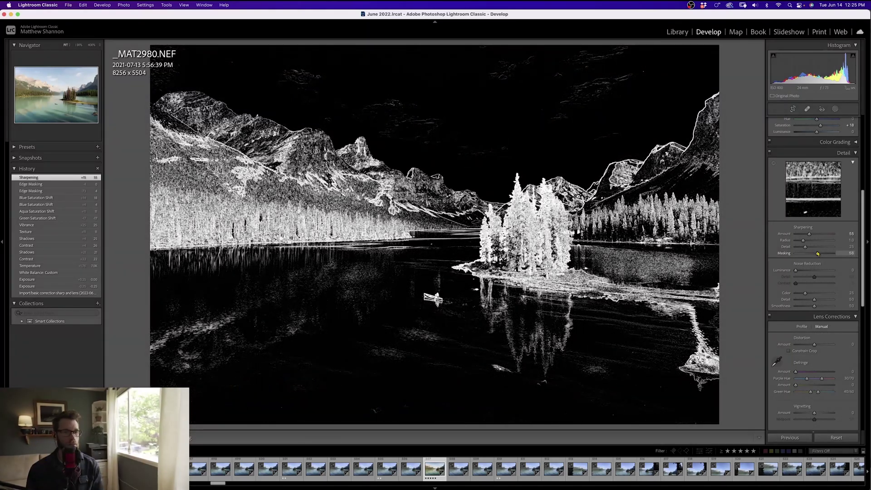
{"action": "key", "text": "alt"}
{"action": "left_click_drag", "start_coordinate": [817, 253], "coordinate": [817, 253]}
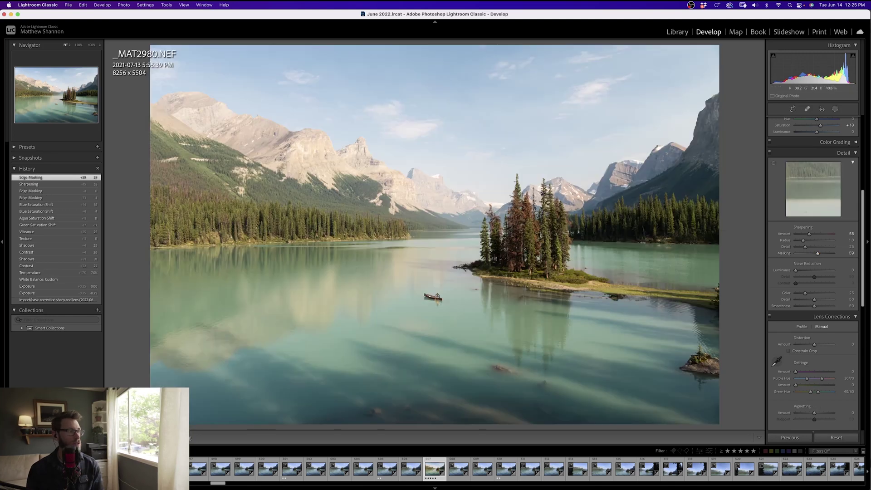
{"action": "left_click", "coordinate": [439, 294]}
{"action": "left_click_drag", "start_coordinate": [451, 333], "coordinate": [481, 272]}
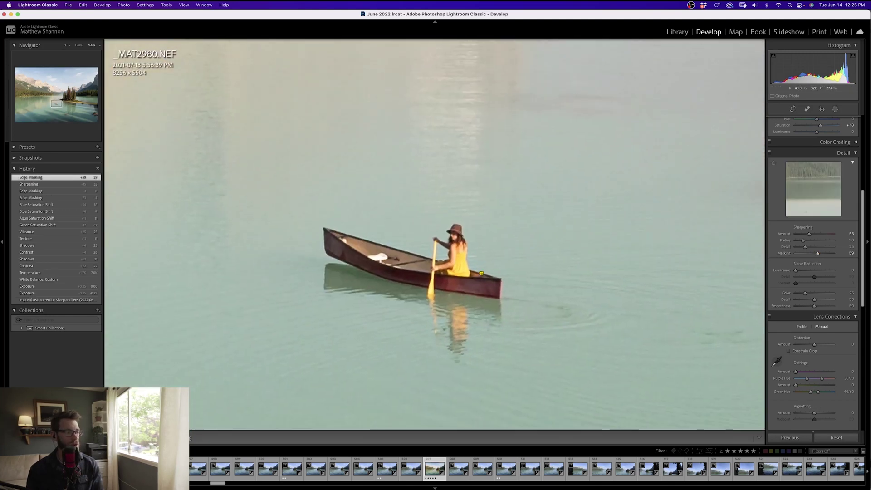
{"action": "left_click", "coordinate": [575, 263]}
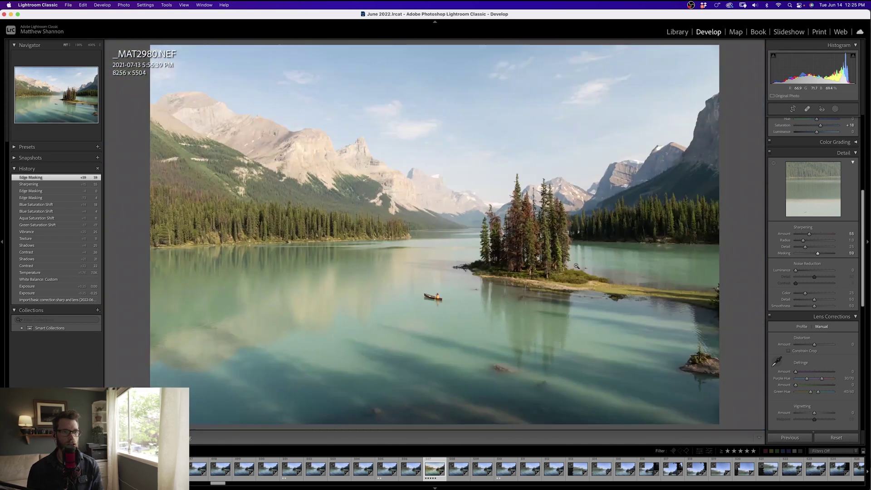
- Create a brush mask with the effect sliders reset, then Contrast 44, Clarity 14 and Shadows -11
{"action": "left_click_drag", "start_coordinate": [864, 242], "coordinate": [854, 117]}
{"action": "left_click", "coordinate": [835, 109]}
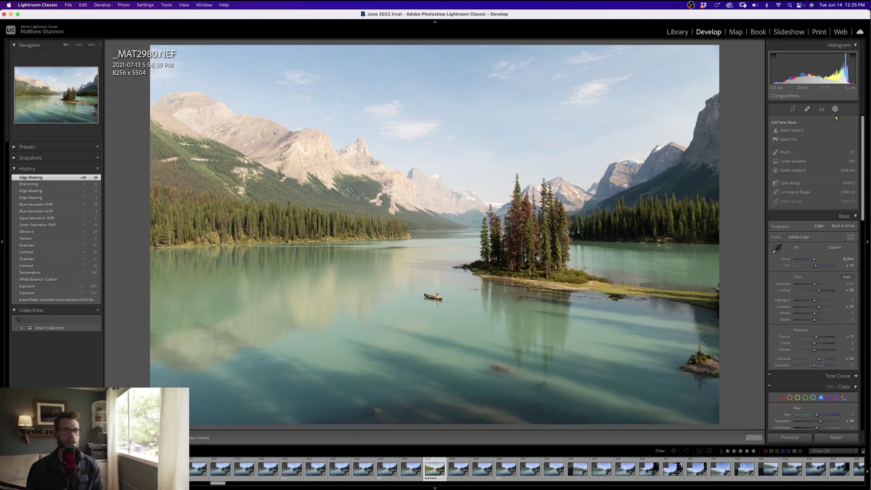
{"action": "left_click", "coordinate": [783, 153]}
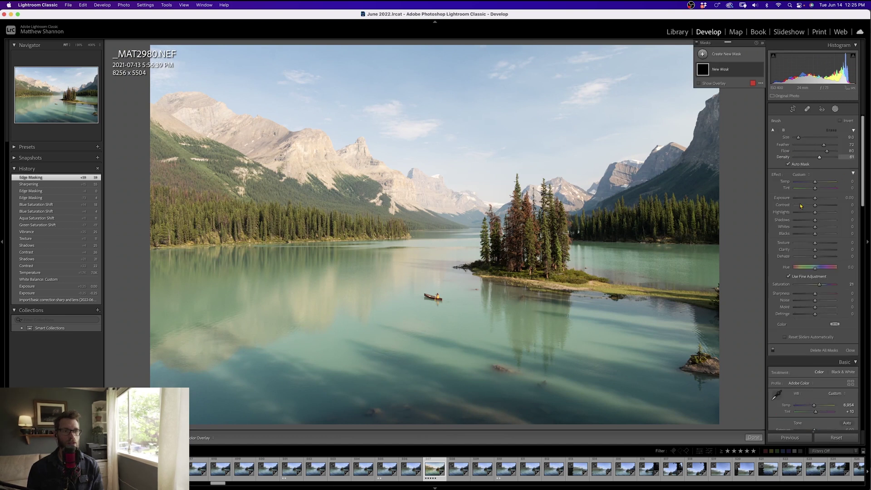
{"action": "left_click", "coordinate": [802, 176]}
{"action": "left_click", "coordinate": [820, 201]}
{"action": "left_click_drag", "start_coordinate": [815, 207], "coordinate": [824, 207]}
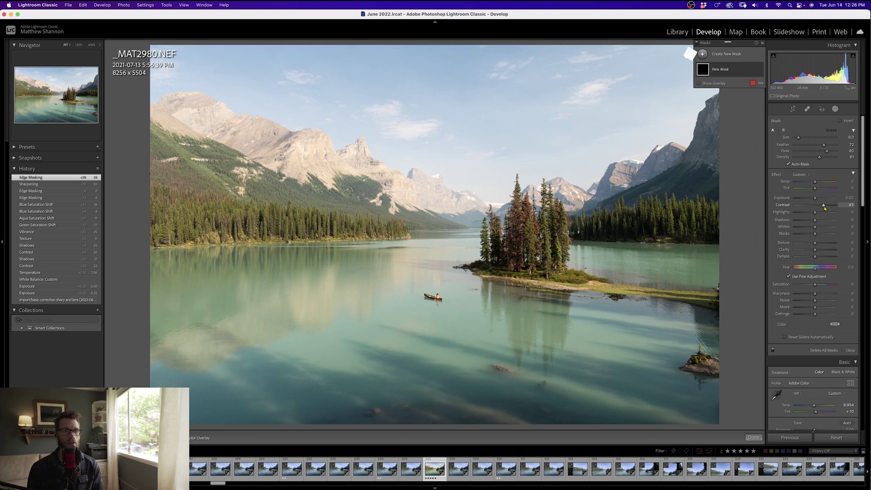
{"action": "left_click_drag", "start_coordinate": [816, 251], "coordinate": [818, 250]}
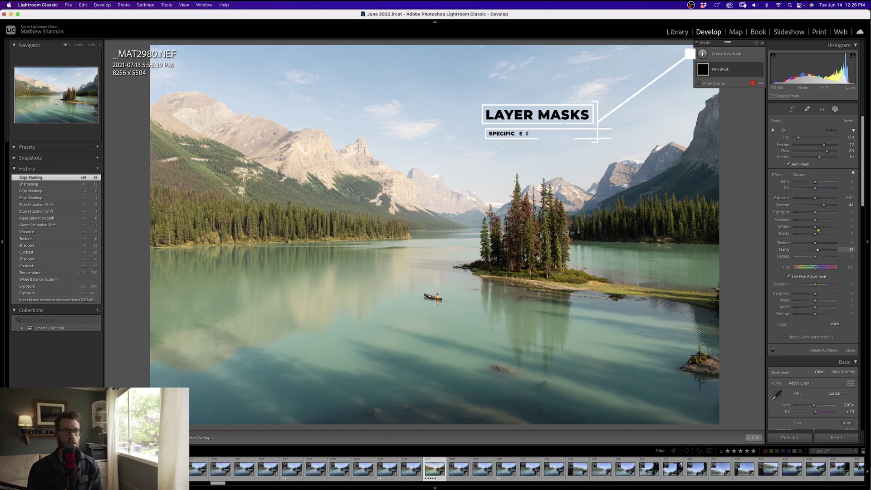
{"action": "left_click_drag", "start_coordinate": [815, 221], "coordinate": [812, 222]}
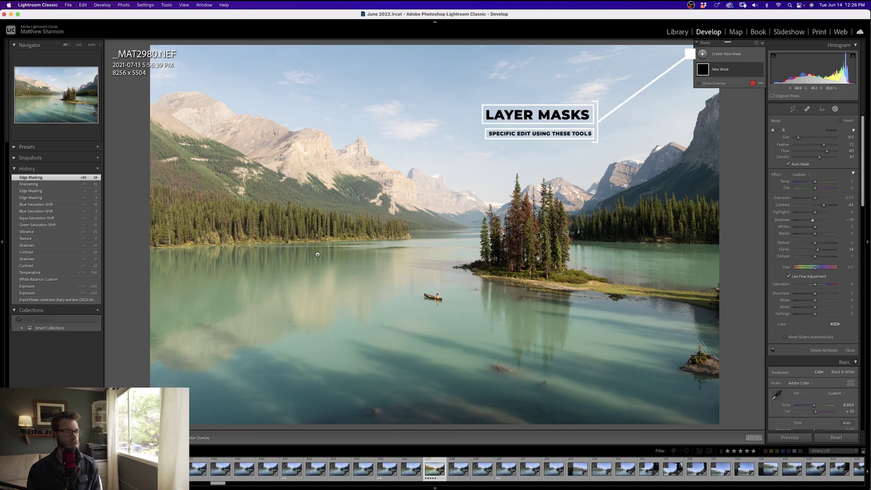
- Enlarge the brush and paint the mask over the far-left shoreline reflections and the dark water along the foreground
{"action": "scroll", "coordinate": [319, 253], "scroll_direction": "up", "scroll_amount": 5}
{"action": "left_click_drag", "start_coordinate": [318, 254], "coordinate": [210, 267]}
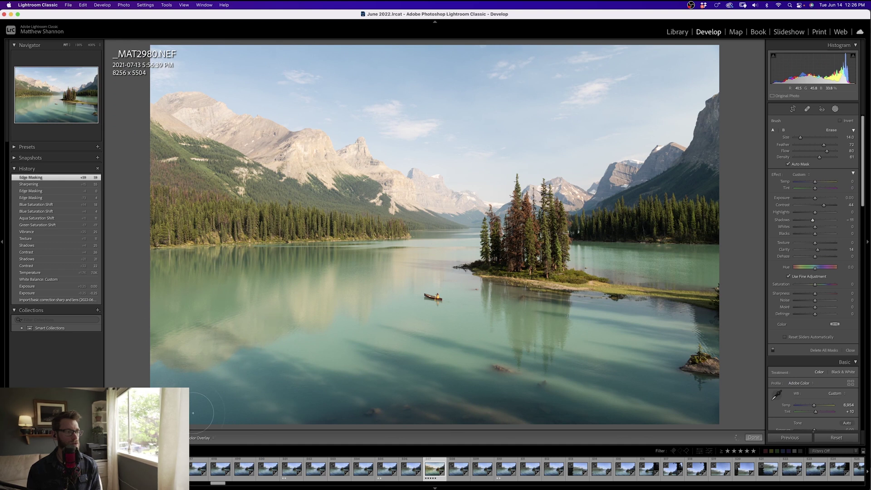
{"action": "mouse_move", "coordinate": [226, 410]}
{"action": "left_mouse_down"}
{"action": "mouse_move", "coordinate": [217, 388]}
{"action": "mouse_move", "coordinate": [211, 393]}
{"action": "left_mouse_up"}
{"action": "scroll", "coordinate": [199, 390], "scroll_direction": "up", "scroll_amount": 5}
{"action": "left_click_drag", "start_coordinate": [181, 422], "coordinate": [349, 433]}
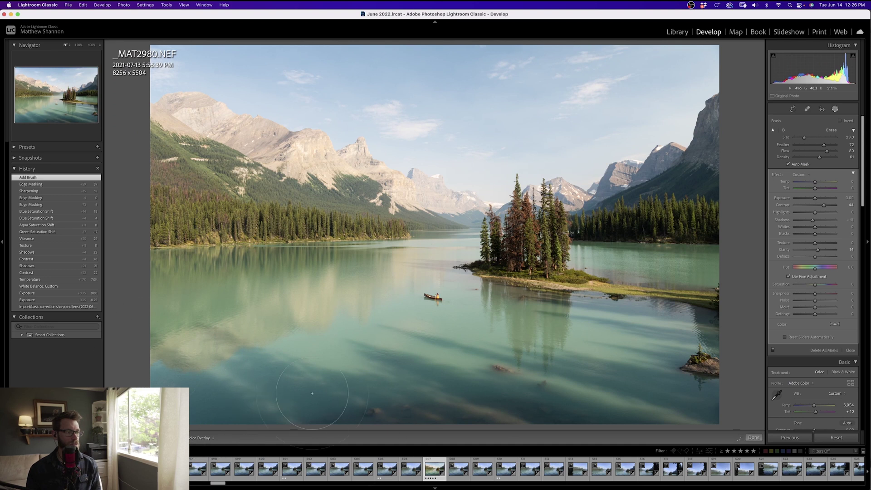
{"action": "left_click_drag", "start_coordinate": [647, 418], "coordinate": [646, 410]}
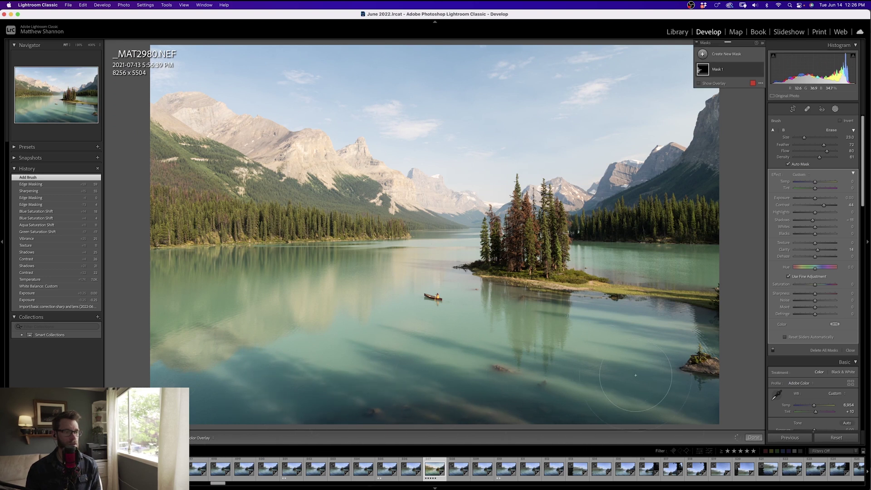
{"action": "mouse_move", "coordinate": [715, 331]}
{"action": "left_mouse_down"}
{"action": "mouse_move", "coordinate": [697, 308]}
{"action": "mouse_move", "coordinate": [706, 313]}
{"action": "mouse_move", "coordinate": [676, 309]}
{"action": "left_mouse_up"}
- Reduce the brush size to 14 and paint the island's reflection and the dark streaks across the foreground water
{"action": "scroll", "coordinate": [705, 316], "scroll_direction": "down", "scroll_amount": 5}
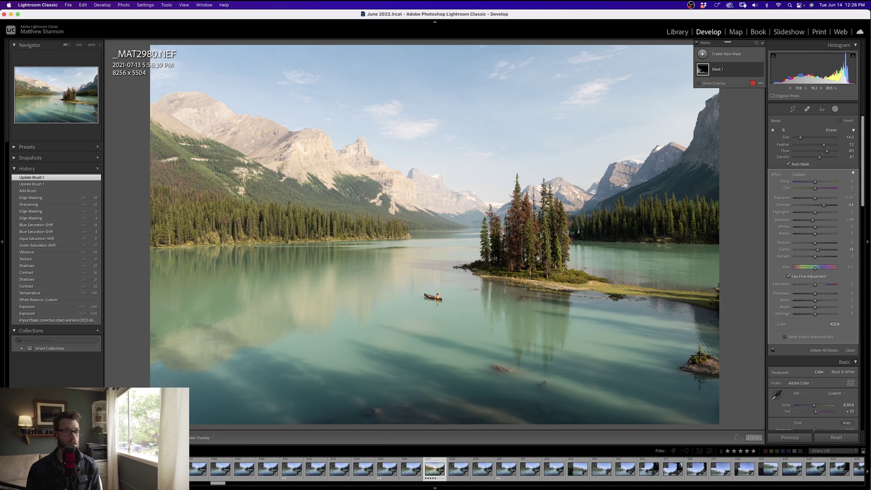
{"action": "left_click", "coordinate": [525, 308]}
{"action": "left_click_drag", "start_coordinate": [525, 308], "coordinate": [515, 317]}
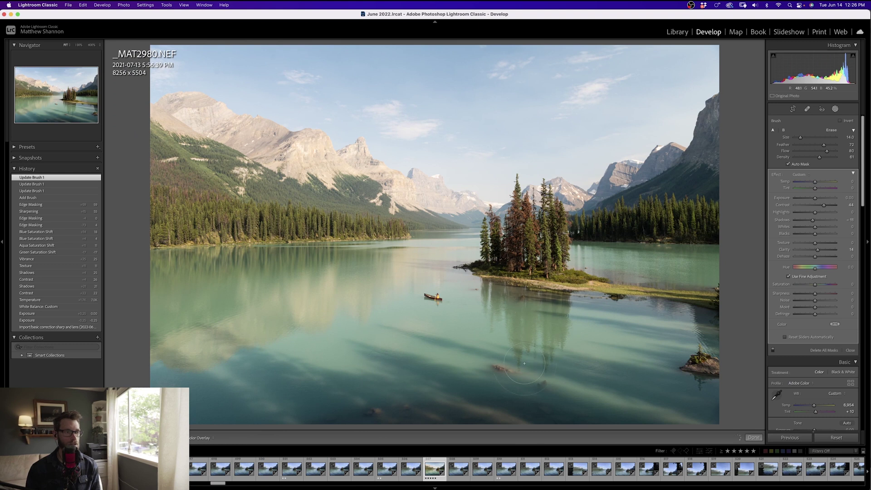
{"action": "left_click", "coordinate": [560, 305]}
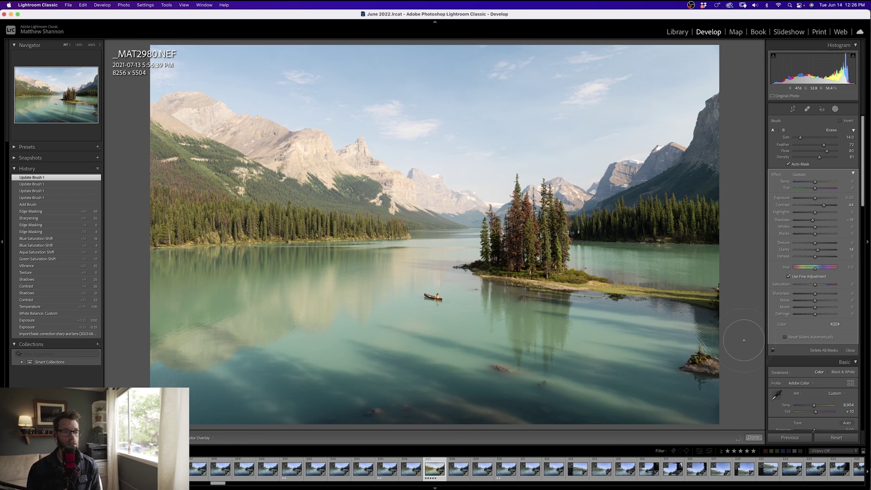
{"action": "left_click_drag", "start_coordinate": [744, 340], "coordinate": [729, 393]}
{"action": "left_click_drag", "start_coordinate": [663, 391], "coordinate": [542, 374]}
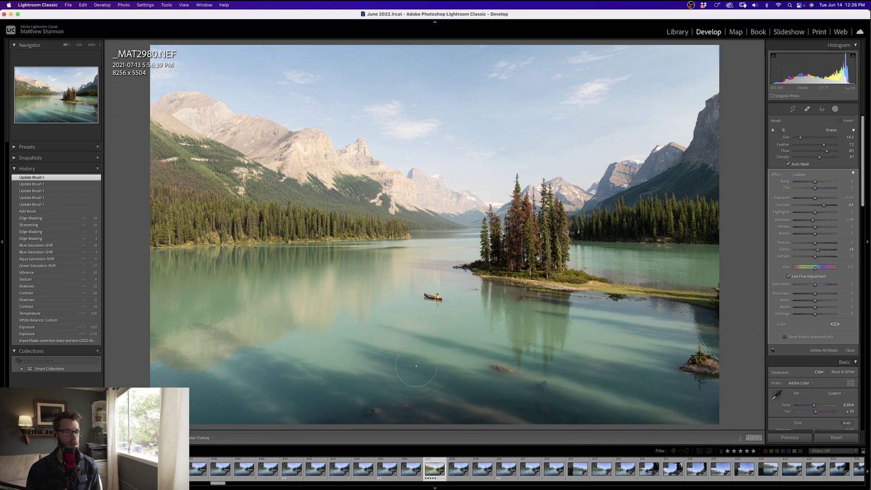
{"action": "left_click_drag", "start_coordinate": [362, 340], "coordinate": [318, 358]}
{"action": "left_click_drag", "start_coordinate": [155, 356], "coordinate": [158, 358]}
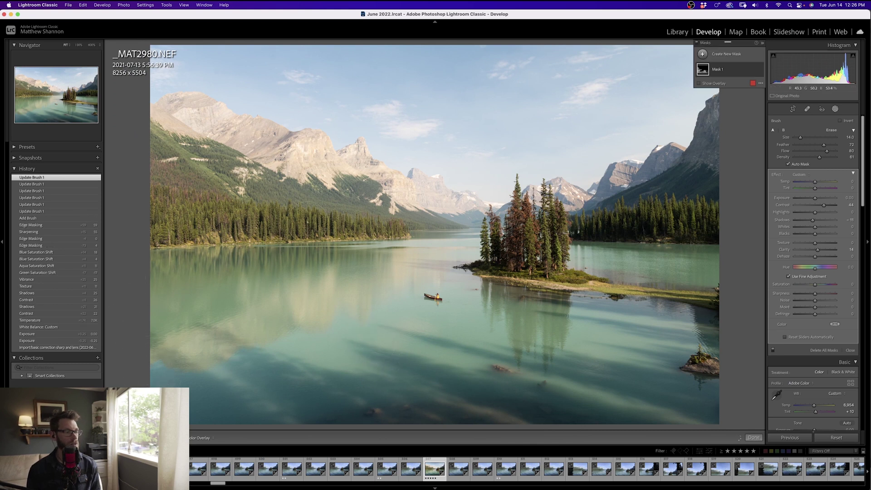
- Set the brush mask's Clarity to 24 and Shadows to -22, and extend it over the forested slopes and the water beyond the island
{"action": "left_click_drag", "start_coordinate": [817, 249], "coordinate": [810, 222]}
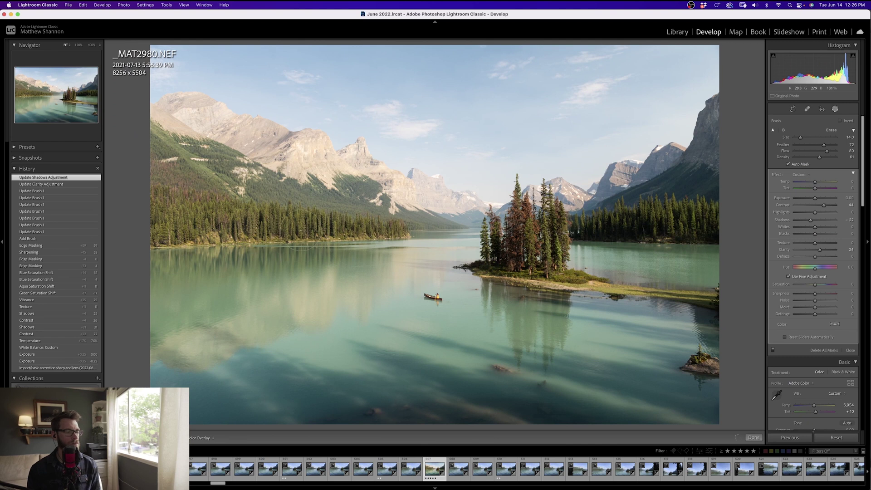
{"action": "left_click_drag", "start_coordinate": [155, 231], "coordinate": [168, 226]}
{"action": "left_click_drag", "start_coordinate": [324, 202], "coordinate": [329, 201]}
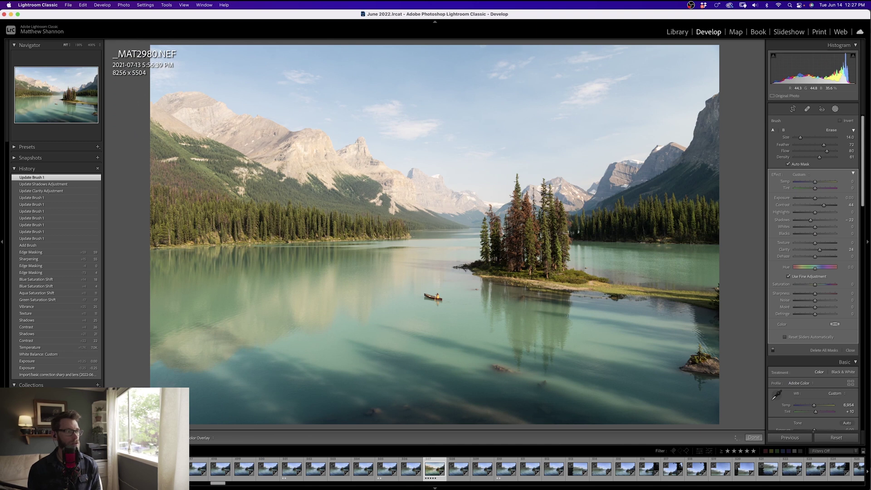
{"action": "mouse_move", "coordinate": [734, 241]}
{"action": "left_mouse_down"}
{"action": "mouse_move", "coordinate": [667, 247]}
{"action": "mouse_move", "coordinate": [722, 252]}
{"action": "left_mouse_up"}
{"action": "scroll", "coordinate": [726, 247], "scroll_direction": "down", "scroll_amount": 7}
{"action": "scroll", "coordinate": [705, 248], "scroll_direction": "down", "scroll_amount": 3}
{"action": "scroll", "coordinate": [707, 272], "scroll_direction": "up", "scroll_amount": 5}
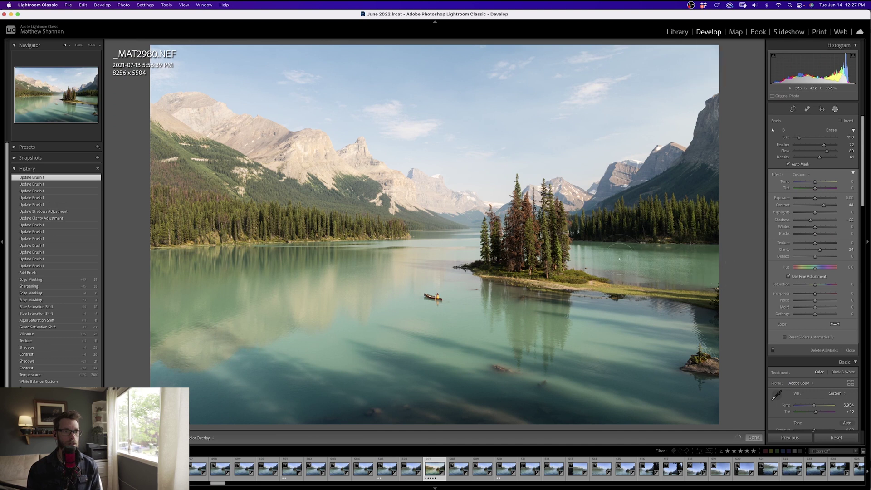
{"action": "mouse_move", "coordinate": [665, 261]}
{"action": "left_mouse_down"}
{"action": "mouse_move", "coordinate": [714, 253]}
{"action": "mouse_move", "coordinate": [725, 263]}
{"action": "mouse_move", "coordinate": [705, 253]}
{"action": "left_mouse_up"}
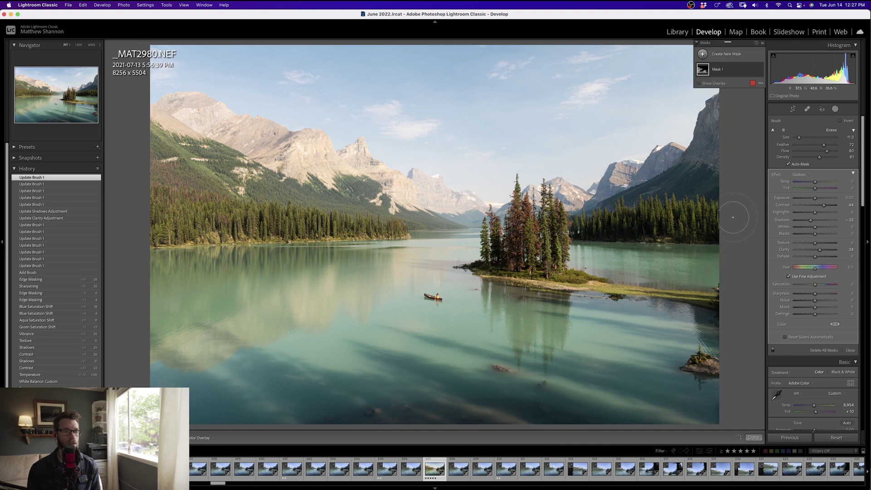
- Add a Select Sky mask and check its coverage with the overlay briefly shown
{"action": "left_click", "coordinate": [703, 54]}
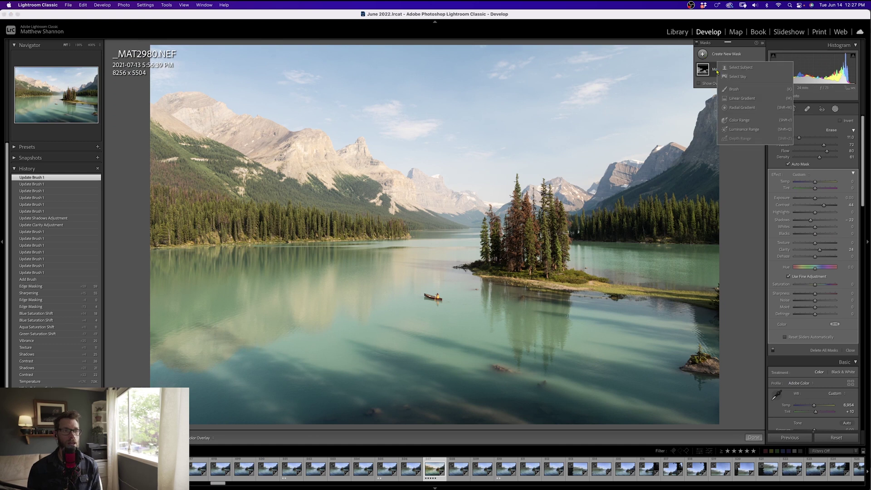
{"action": "left_click", "coordinate": [737, 77]}
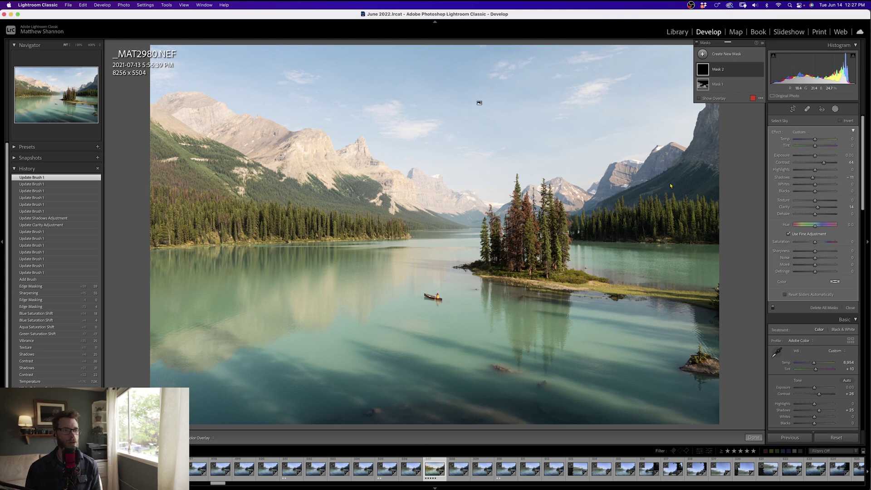
{"action": "left_click", "coordinate": [699, 98]}
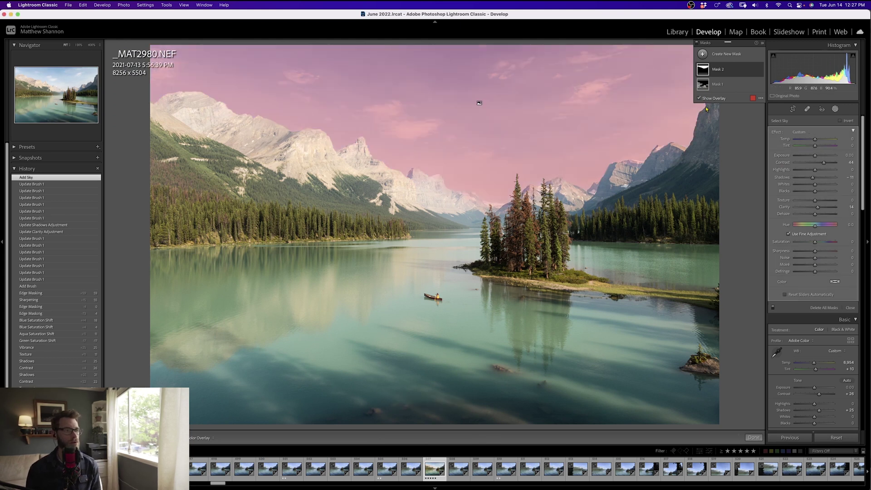
{"action": "left_click", "coordinate": [704, 99]}
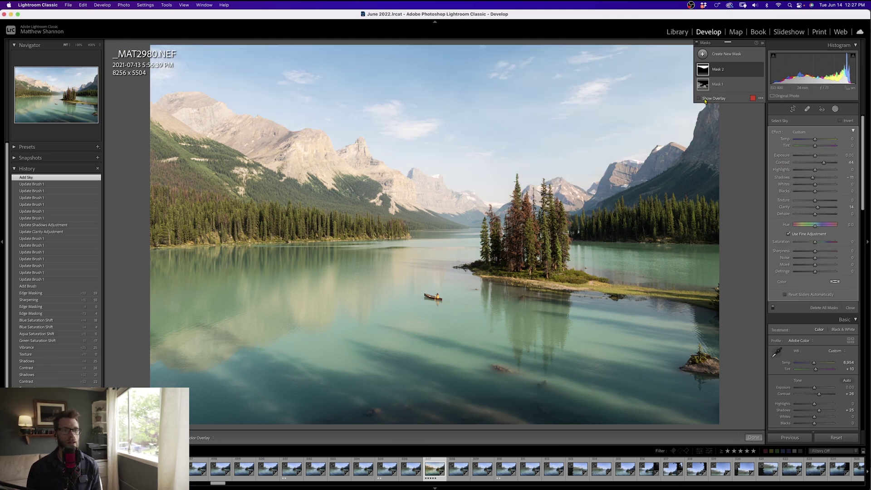
- Clear the sky mask's carried-over adjustments, then set its Saturation to 23 and Contrast to 13 and lower its Highlights
{"action": "left_click", "coordinate": [801, 134]}
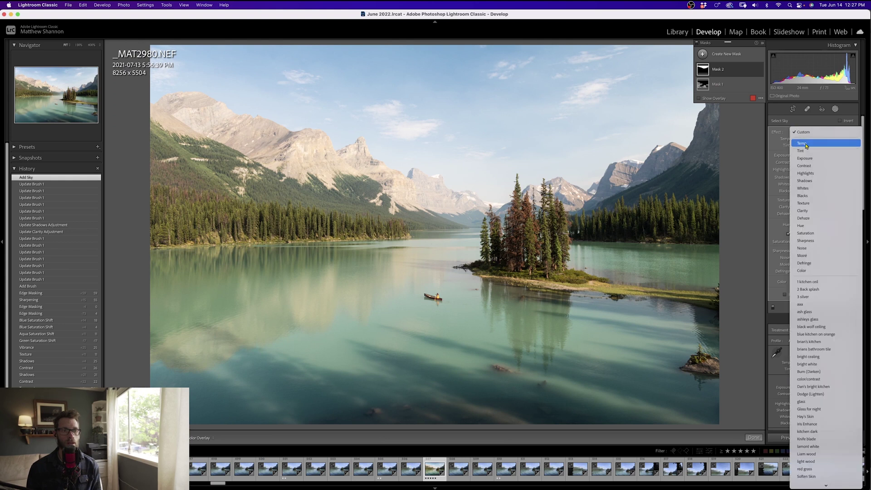
{"action": "left_click", "coordinate": [801, 143]}
{"action": "left_click_drag", "start_coordinate": [818, 242], "coordinate": [821, 244]}
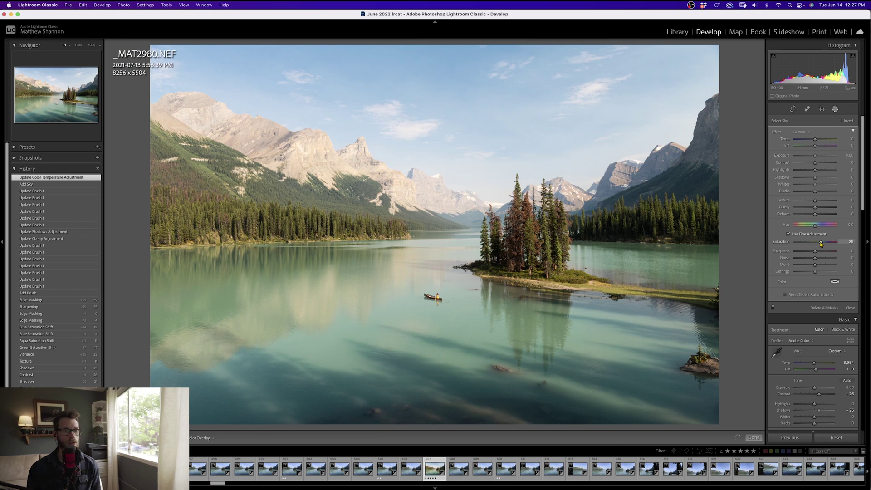
{"action": "left_click_drag", "start_coordinate": [814, 169], "coordinate": [819, 167]}
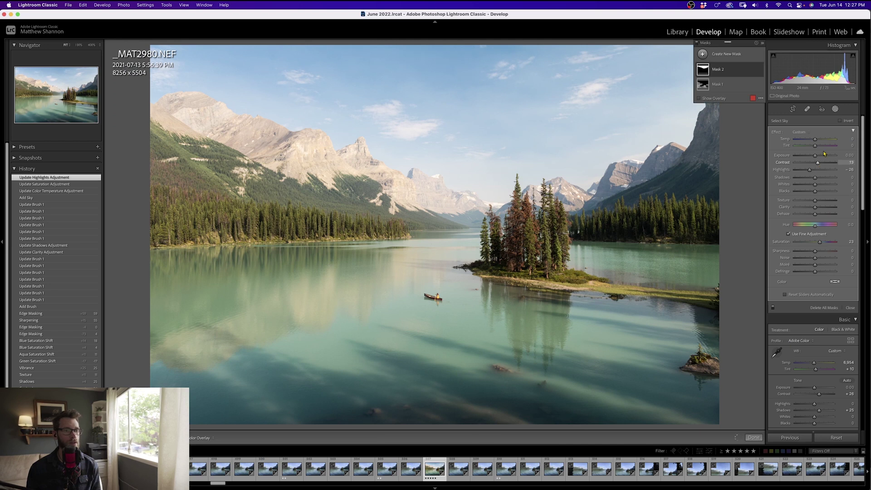
- Create a new Brush mask with the previous adjustments cleared and set Contrast 26, Saturation 10, Highlights -32 and Whites -22
{"action": "left_click", "coordinate": [702, 54]}
{"action": "left_click", "coordinate": [731, 89]}
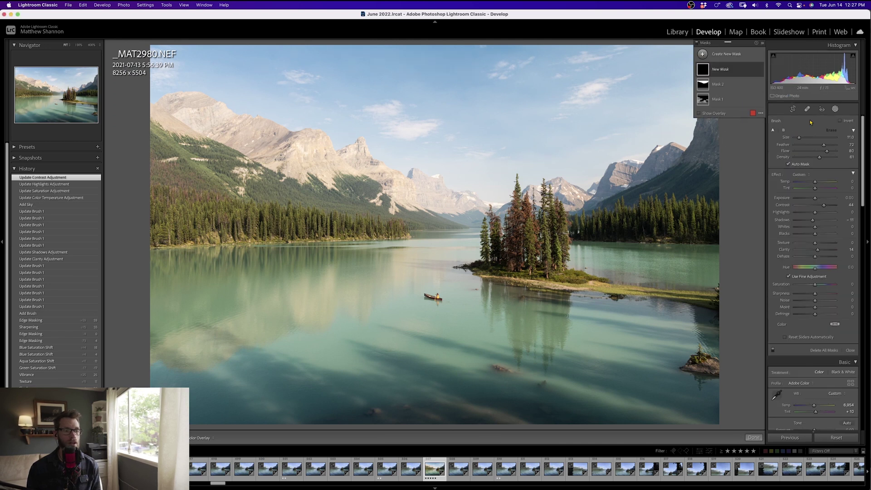
{"action": "left_click", "coordinate": [800, 175]}
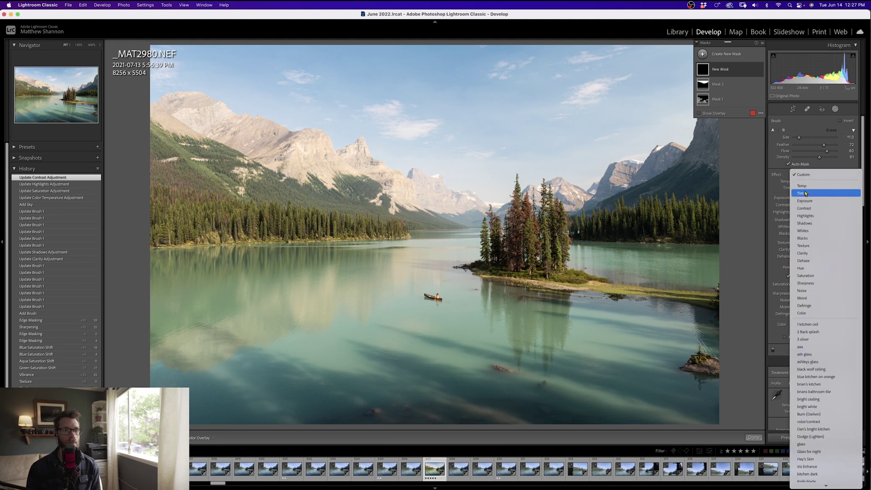
{"action": "left_click", "coordinate": [807, 195]}
{"action": "left_click_drag", "start_coordinate": [815, 207], "coordinate": [817, 208]}
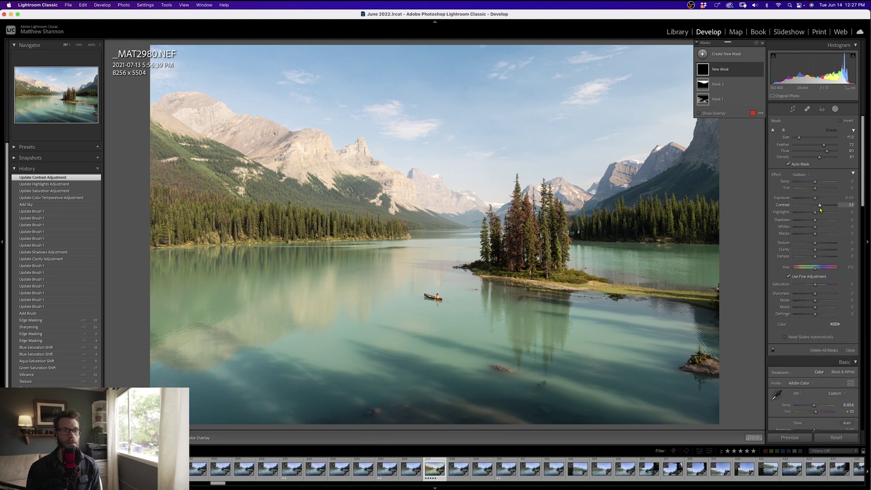
{"action": "left_click_drag", "start_coordinate": [815, 285], "coordinate": [817, 286]}
{"action": "left_click_drag", "start_coordinate": [815, 212], "coordinate": [811, 227]}
- Paint the mask over the mountains on both sides of the lake, with Clarity at 18 and Blacks at -15
{"action": "left_click_drag", "start_coordinate": [187, 121], "coordinate": [188, 119]}
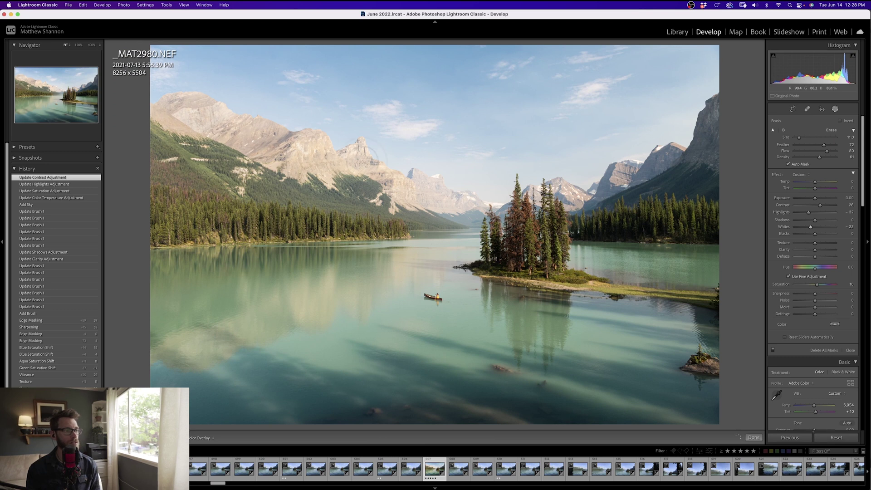
{"action": "left_click", "coordinate": [188, 119]}
{"action": "left_click_drag", "start_coordinate": [814, 250], "coordinate": [821, 251]}
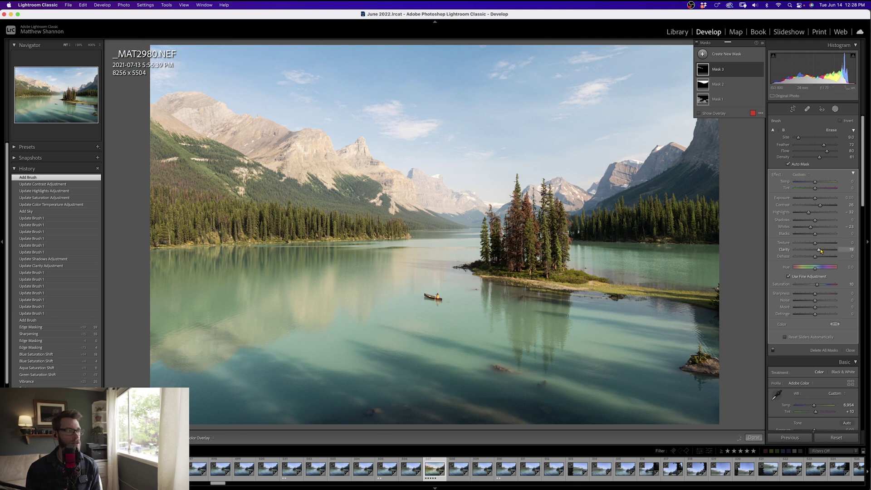
{"action": "left_click_drag", "start_coordinate": [815, 234], "coordinate": [810, 221]}
{"action": "mouse_move", "coordinate": [619, 179]}
{"action": "left_mouse_down"}
{"action": "mouse_move", "coordinate": [677, 154]}
{"action": "mouse_move", "coordinate": [699, 152]}
{"action": "mouse_move", "coordinate": [721, 108]}
{"action": "mouse_move", "coordinate": [729, 152]}
{"action": "left_mouse_up"}
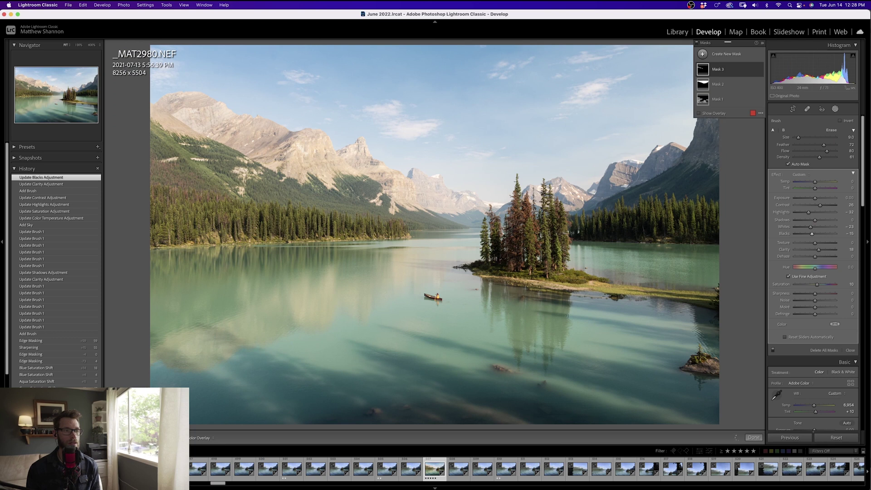
{"action": "left_click_drag", "start_coordinate": [558, 187], "coordinate": [575, 203]}
- Enlarge the brush to 19 and paint the foreground water, the left shoreline reflections and the left-hand slopes
{"action": "key", "text": "bracketright"}
{"action": "key", "text": "bracketright"}
{"action": "key", "text": "bracketright"}
{"action": "mouse_move", "coordinate": [170, 395]}
{"action": "left_mouse_down"}
{"action": "mouse_move", "coordinate": [204, 404]}
{"action": "mouse_move", "coordinate": [175, 360]}
{"action": "mouse_move", "coordinate": [158, 416]}
{"action": "mouse_move", "coordinate": [204, 418]}
{"action": "mouse_move", "coordinate": [255, 358]}
{"action": "mouse_move", "coordinate": [365, 402]}
{"action": "mouse_move", "coordinate": [442, 403]}
{"action": "mouse_move", "coordinate": [433, 398]}
{"action": "left_mouse_up"}
{"action": "left_click_drag", "start_coordinate": [168, 306], "coordinate": [197, 301]}
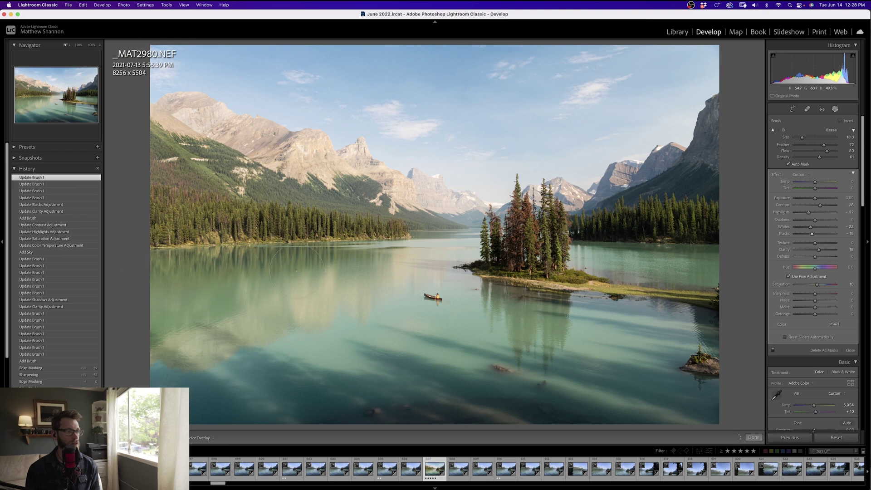
{"action": "left_click_drag", "start_coordinate": [172, 256], "coordinate": [145, 229]}
{"action": "left_click_drag", "start_coordinate": [150, 158], "coordinate": [186, 169]}
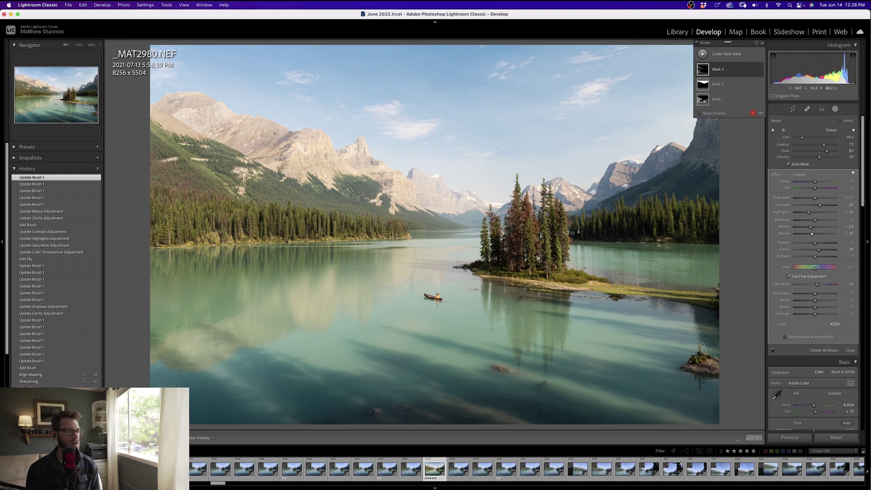
{"action": "left_click", "coordinate": [188, 118]}
- Reduce the brush size to 10 and paint the far-right shoreline and the distant mountain slopes left of the island
{"action": "key", "text": "bracketleft"}
{"action": "key", "text": "bracketleft"}
{"action": "key", "text": "bracketleft"}
{"action": "key", "text": "bracketleft"}
{"action": "left_click_drag", "start_coordinate": [712, 274], "coordinate": [715, 259]}
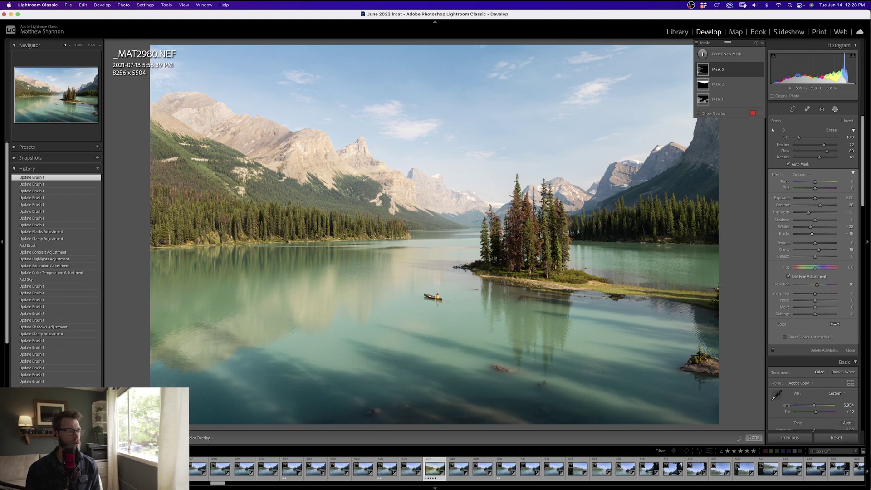
{"action": "left_click_drag", "start_coordinate": [447, 199], "coordinate": [389, 203]}
- Erase the mask from the hazy valley between the mountains and refine it along the left ridge
{"action": "key", "text": "alt"}
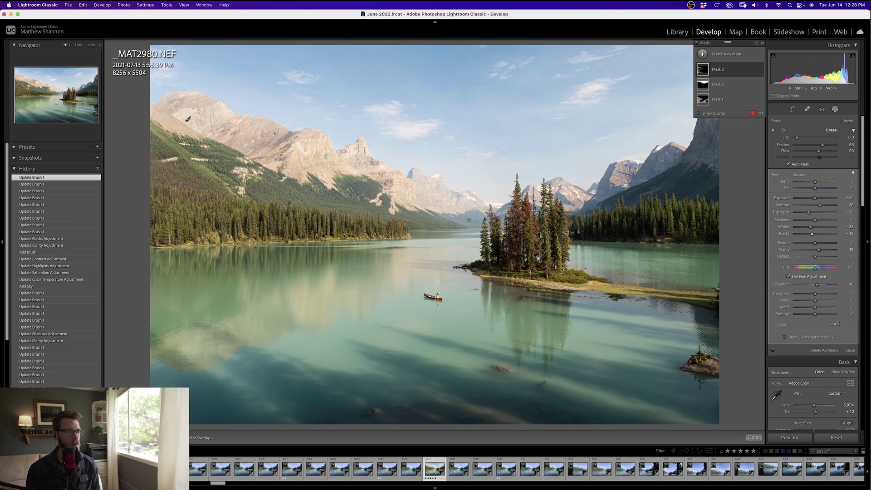
{"action": "left_click_drag", "start_coordinate": [468, 220], "coordinate": [463, 218]}
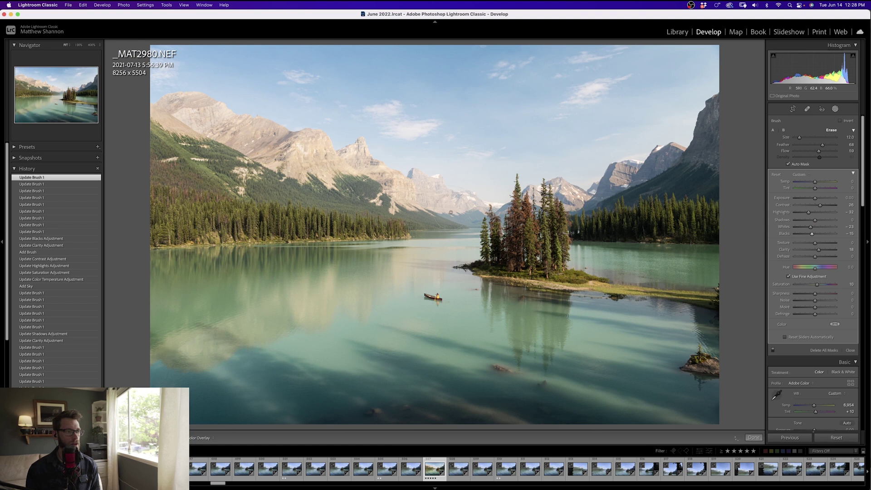
{"action": "left_click_drag", "start_coordinate": [447, 209], "coordinate": [475, 182]}
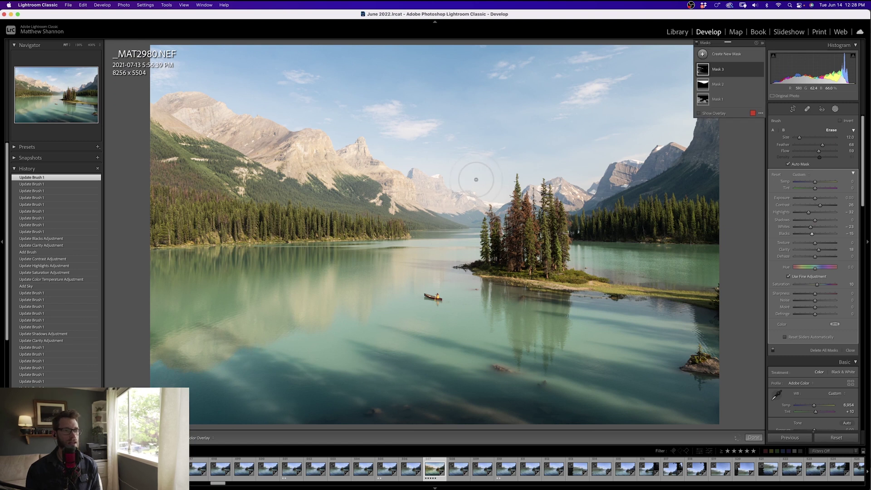
{"action": "left_click_drag", "start_coordinate": [235, 134], "coordinate": [237, 132]}
{"action": "left_click", "coordinate": [271, 118]}
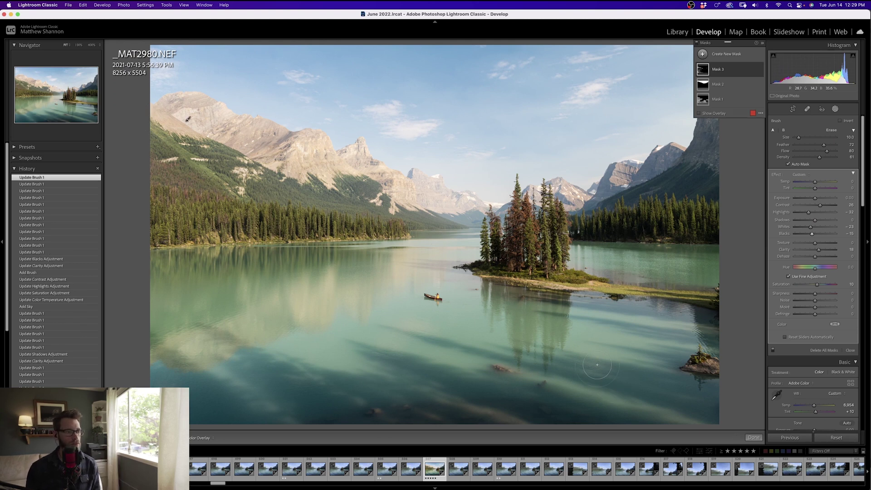
- Zoom in on the canoe and paint the mask over the reflections of its hull and paddler
{"action": "scroll", "coordinate": [431, 296], "scroll_direction": "down", "scroll_amount": 2}
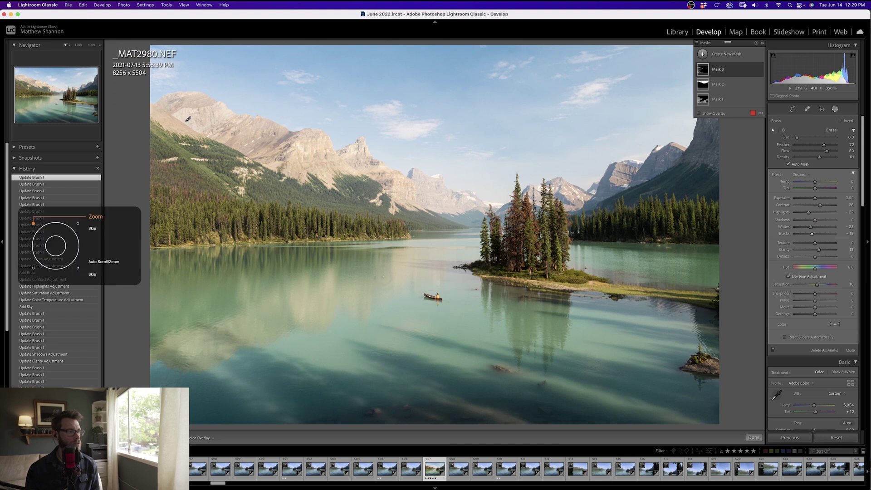
{"action": "left_click", "coordinate": [92, 45]}
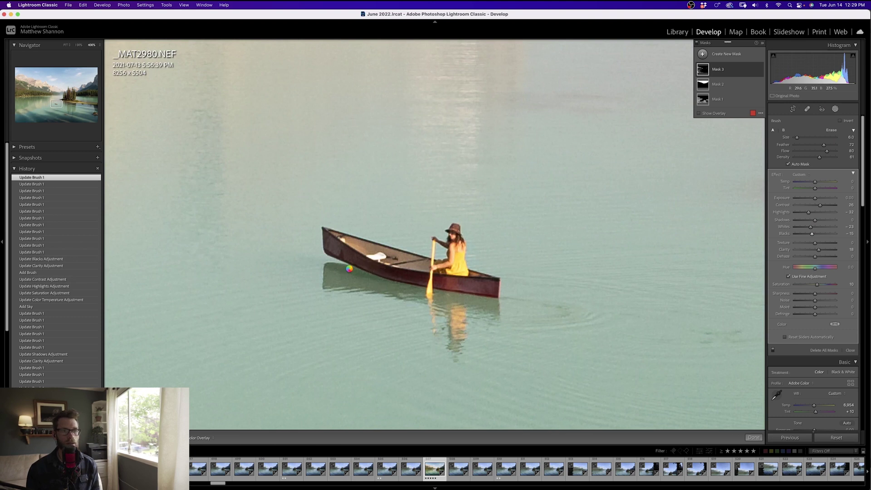
{"action": "mouse_move", "coordinate": [356, 273]}
{"action": "left_mouse_down"}
{"action": "mouse_move", "coordinate": [418, 290]}
{"action": "mouse_move", "coordinate": [452, 283]}
{"action": "mouse_move", "coordinate": [468, 295]}
{"action": "mouse_move", "coordinate": [436, 293]}
{"action": "mouse_move", "coordinate": [455, 296]}
{"action": "left_mouse_up"}
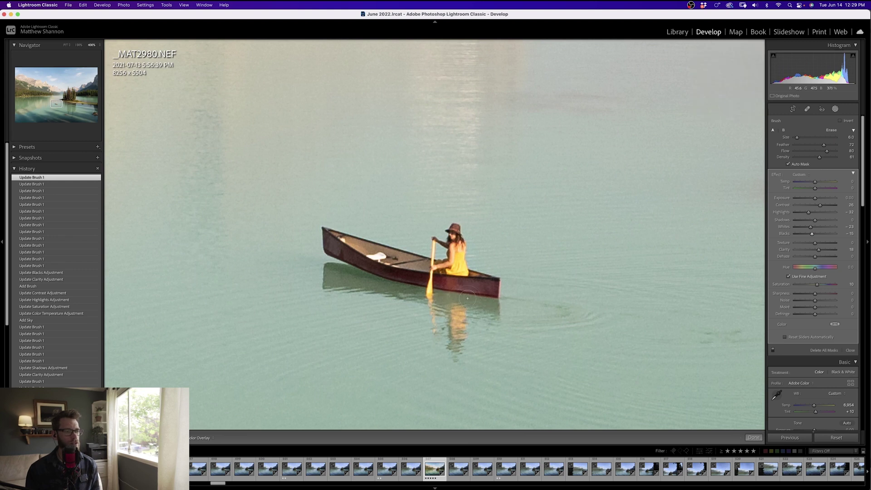
{"action": "left_click_drag", "start_coordinate": [492, 304], "coordinate": [495, 306]}
{"action": "mouse_move", "coordinate": [456, 340]}
{"action": "left_mouse_down"}
{"action": "mouse_move", "coordinate": [454, 350]}
{"action": "mouse_move", "coordinate": [450, 336]}
{"action": "left_mouse_up"}
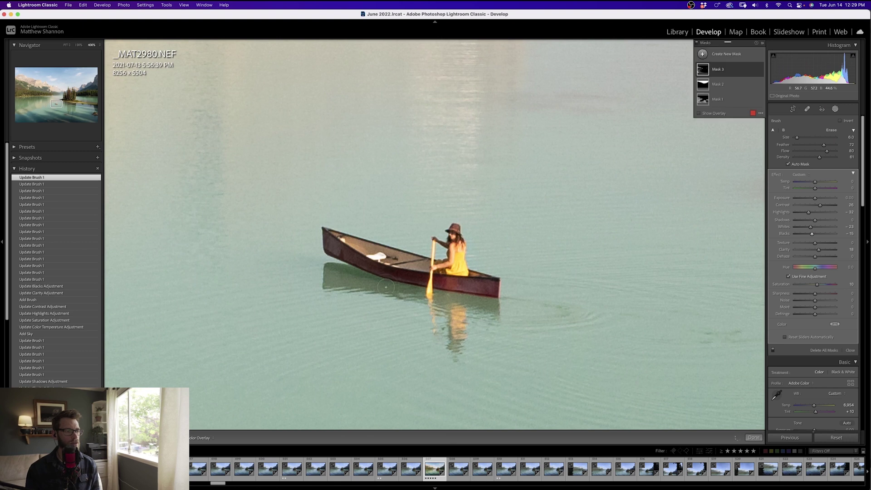
{"action": "left_click_drag", "start_coordinate": [336, 286], "coordinate": [353, 287]}
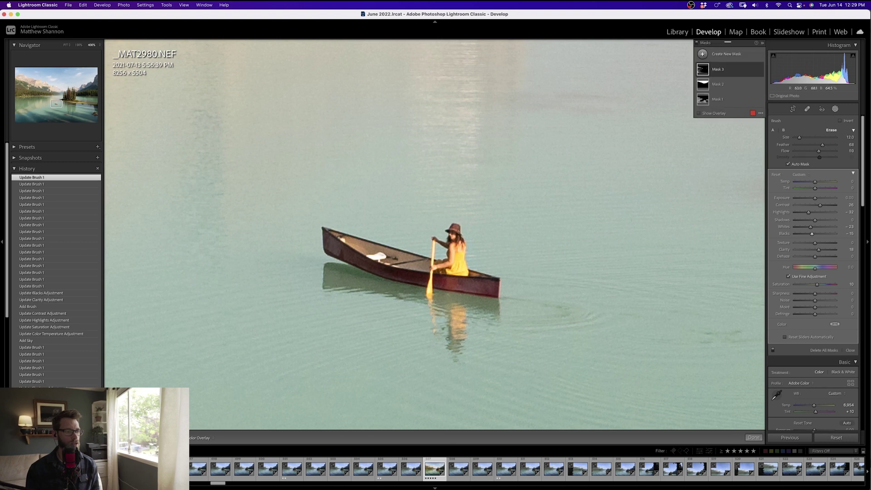
- Erase the mask from the water around the paddler's reflection, then finish masking and return to the full photo
{"action": "left_click_drag", "start_coordinate": [444, 337], "coordinate": [441, 338]}
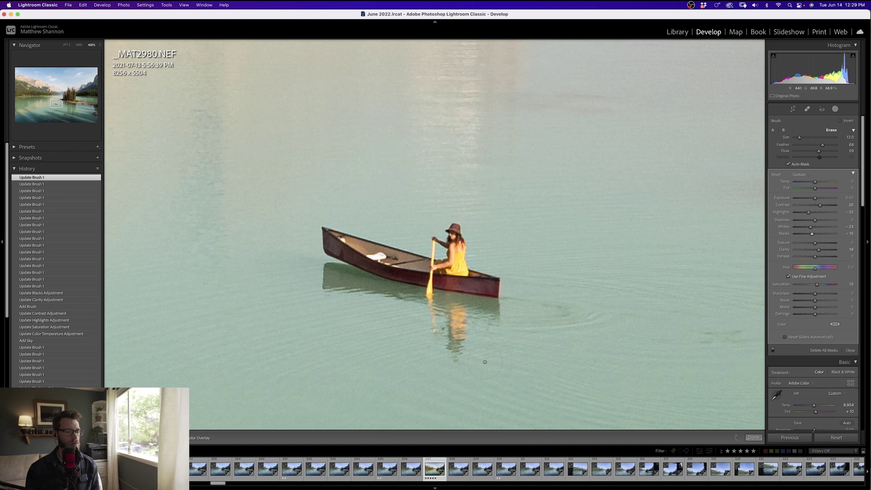
{"action": "left_click_drag", "start_coordinate": [478, 328], "coordinate": [482, 323]}
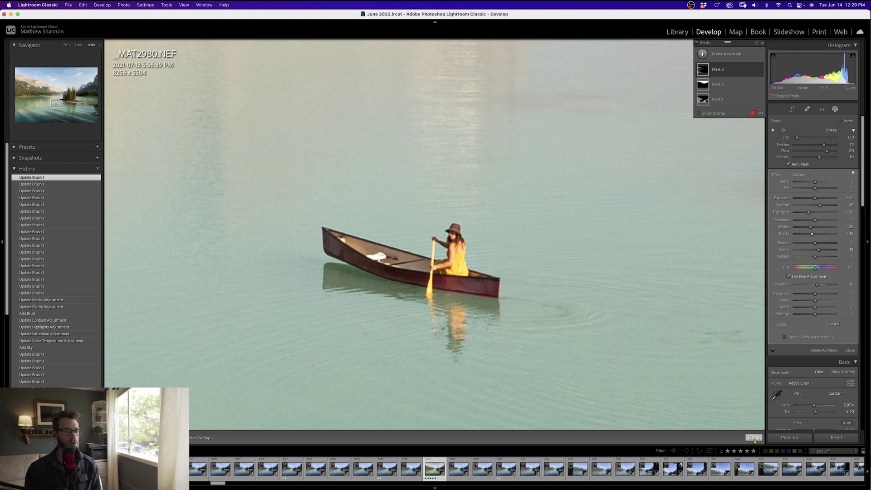
{"action": "left_click", "coordinate": [752, 437]}
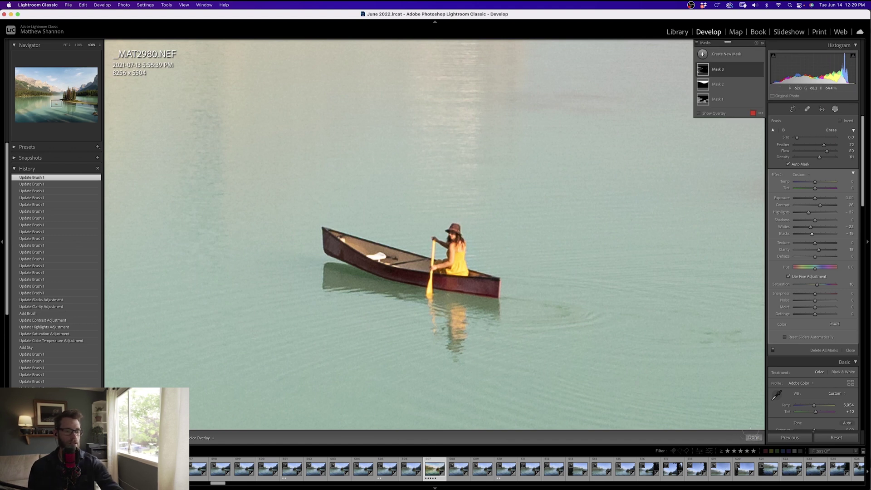
{"action": "left_click", "coordinate": [678, 355]}
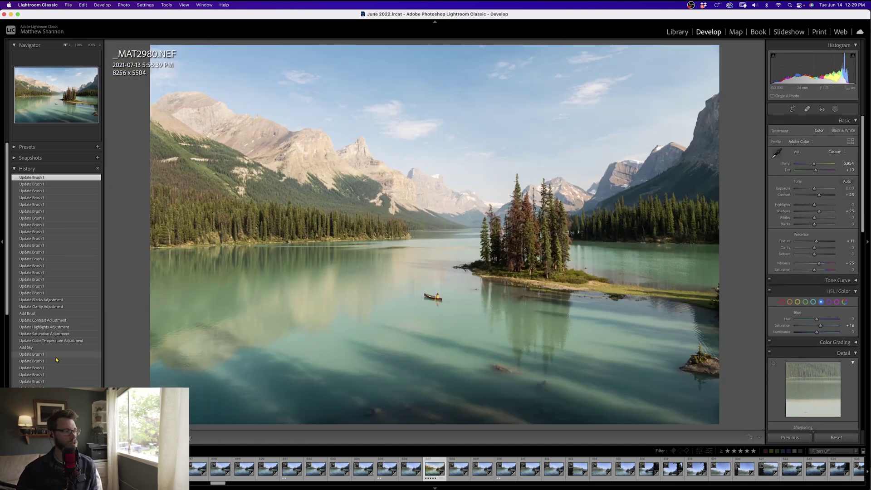
- Compare the original photo with the finished edit using the earliest and latest history states
{"action": "scroll", "coordinate": [58, 367], "scroll_direction": "down", "scroll_amount": 5}
{"action": "scroll", "coordinate": [58, 366], "scroll_direction": "up", "scroll_amount": 1}
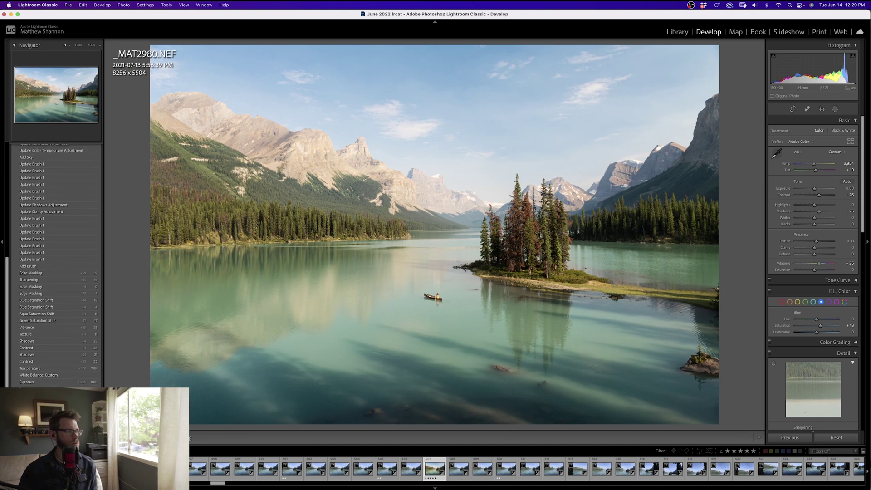
{"action": "left_click", "coordinate": [45, 410]}
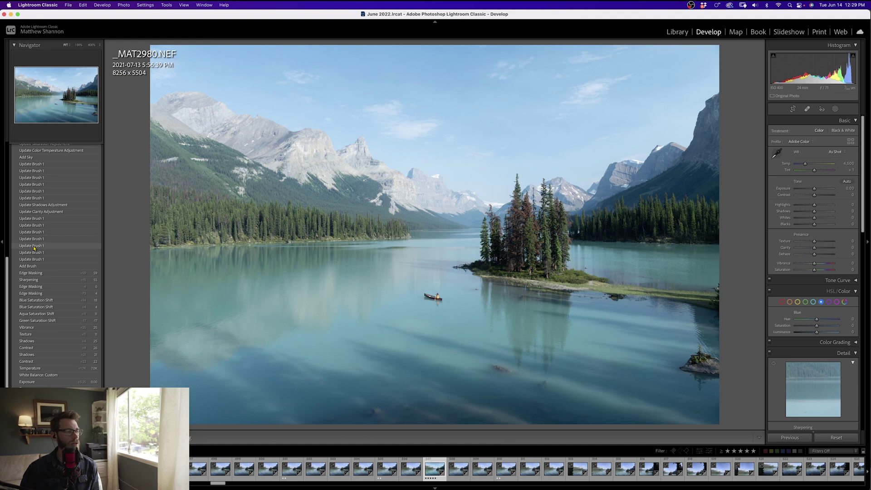
{"action": "scroll", "coordinate": [63, 181], "scroll_direction": "up", "scroll_amount": 10}
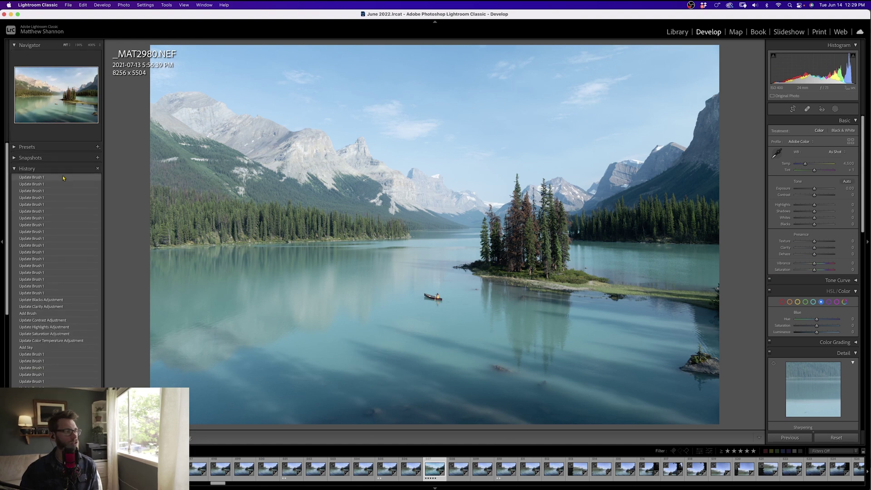
{"action": "left_click", "coordinate": [63, 177]}
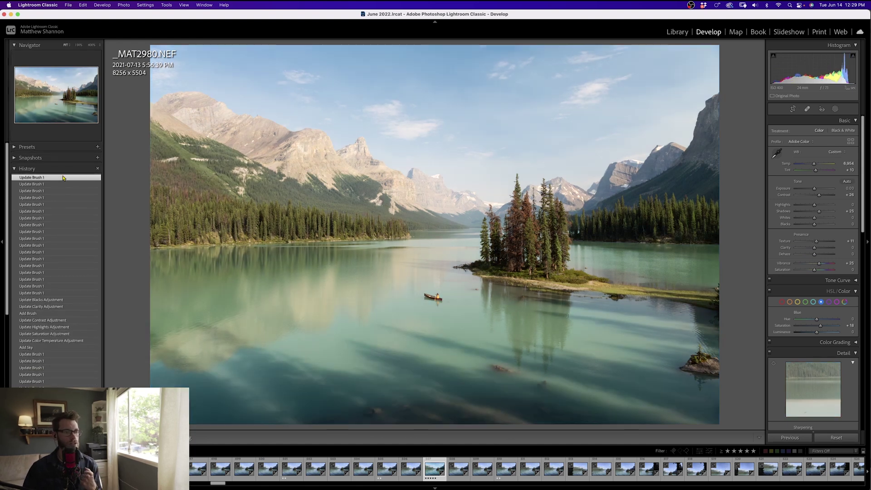
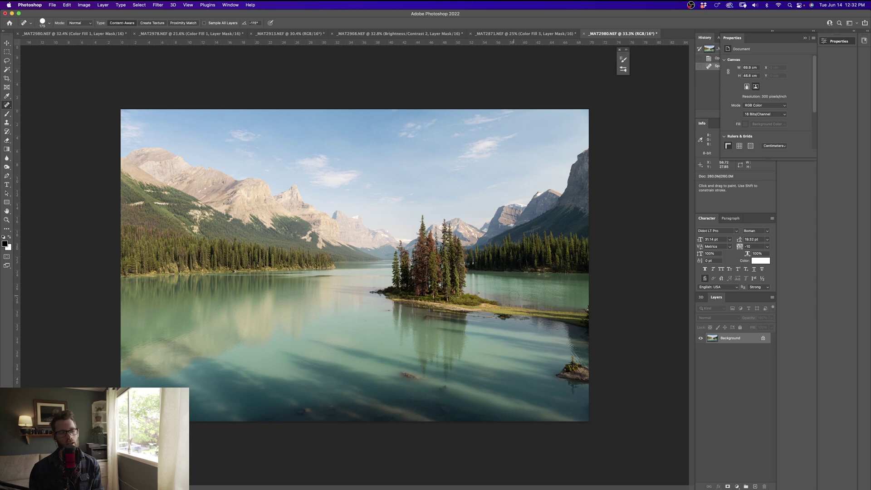
- In Photoshop, undo the spot healing over the canoe and duplicate the Background layer
{"action": "key", "text": "super+z"}
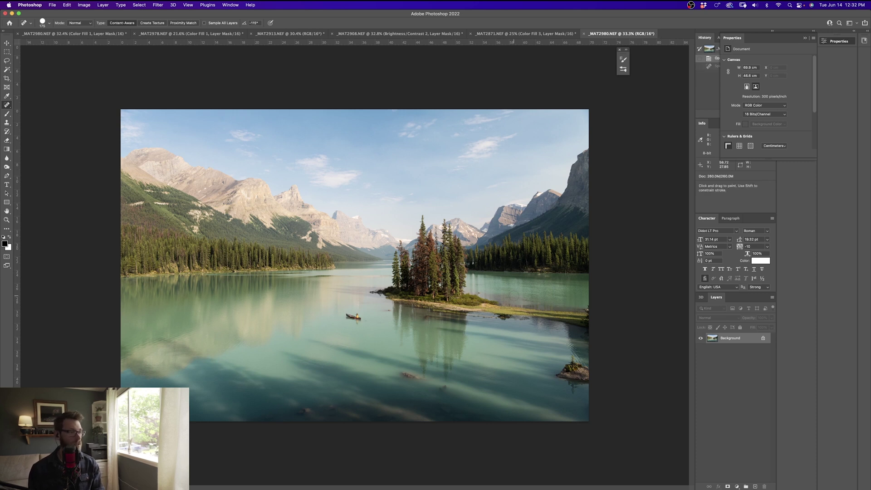
{"action": "left_click", "coordinate": [7, 113]}
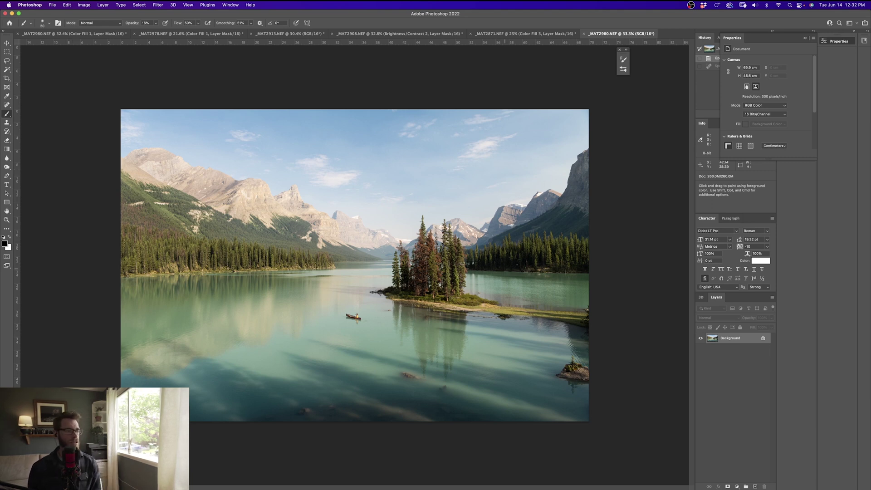
{"action": "left_click_drag", "start_coordinate": [753, 341], "coordinate": [755, 486]}
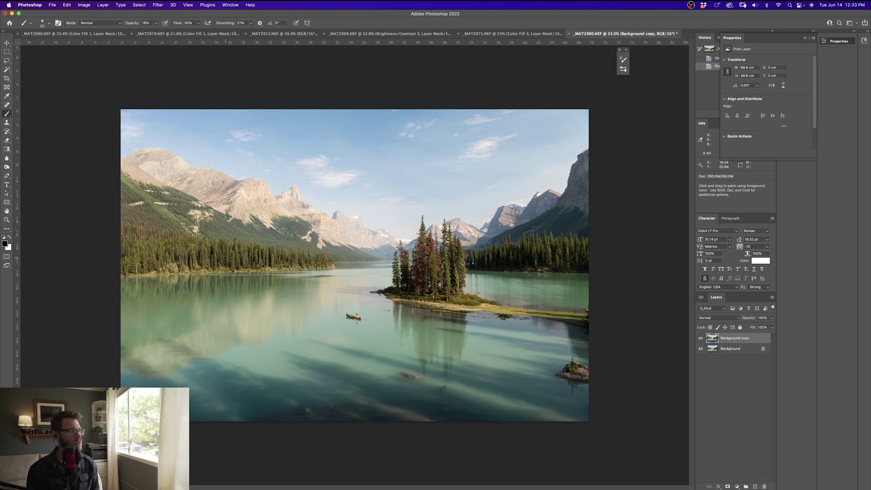
- Add a Solid Color fill layer in a dark golden brown above the duplicated background layer
{"action": "left_click", "coordinate": [736, 486]}
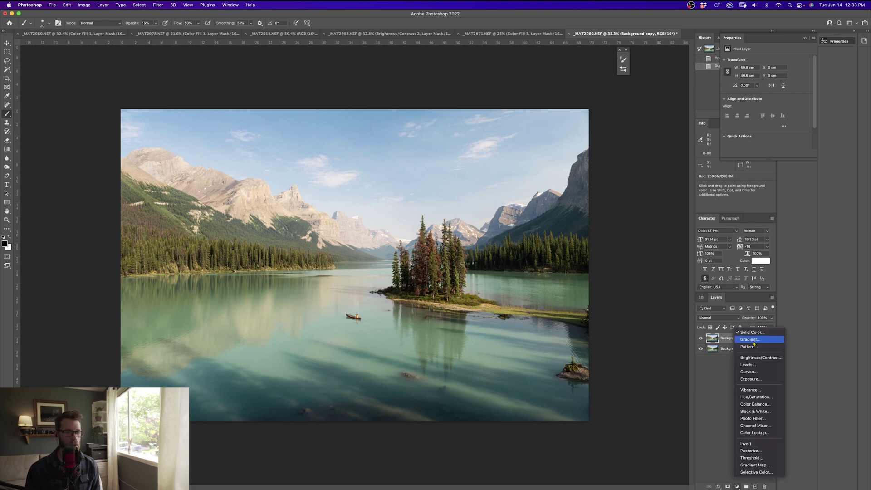
{"action": "left_click", "coordinate": [752, 332]}
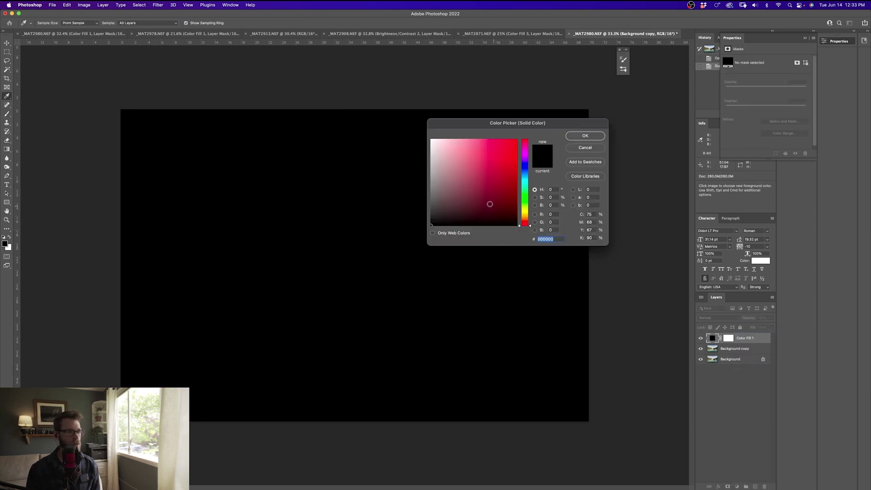
{"action": "left_click", "coordinate": [484, 201]}
{"action": "left_click_drag", "start_coordinate": [525, 216], "coordinate": [525, 214]}
{"action": "left_click", "coordinate": [486, 195]}
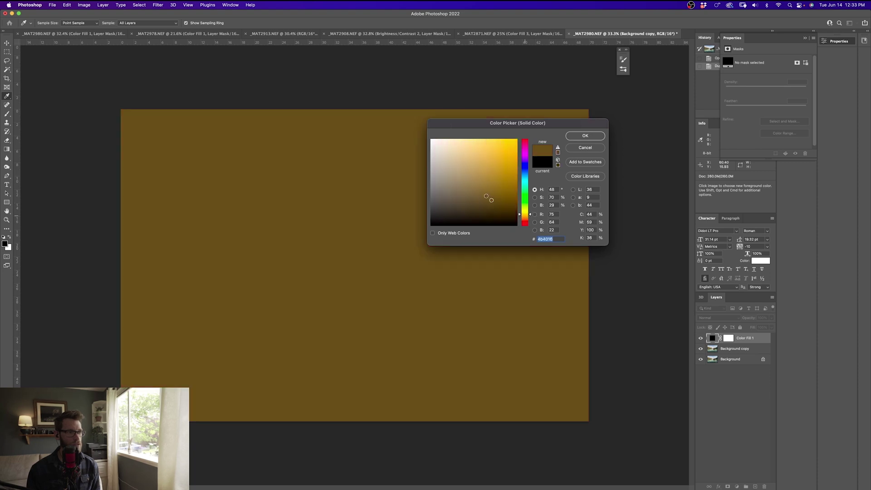
{"action": "key", "text": "Return"}
{"action": "key", "text": "b"}
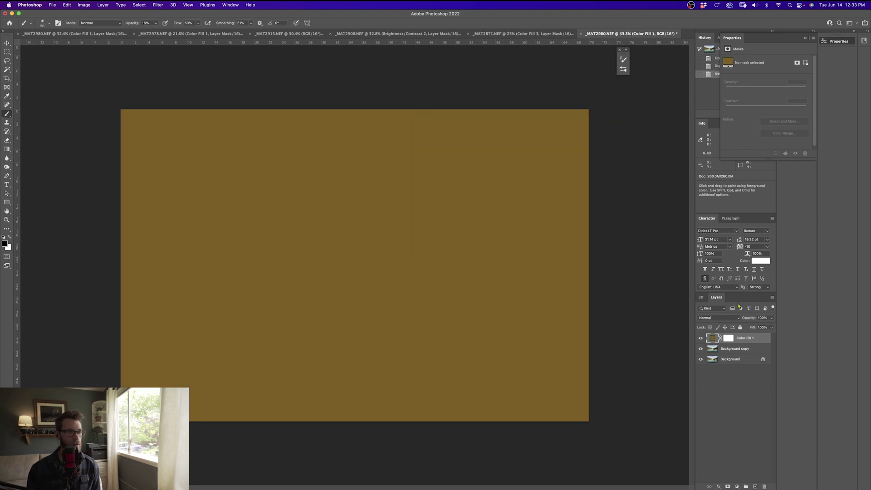
- Set the brown fill layer's blend mode to Color Dodge and invert its mask to black
{"action": "left_click", "coordinate": [731, 319]}
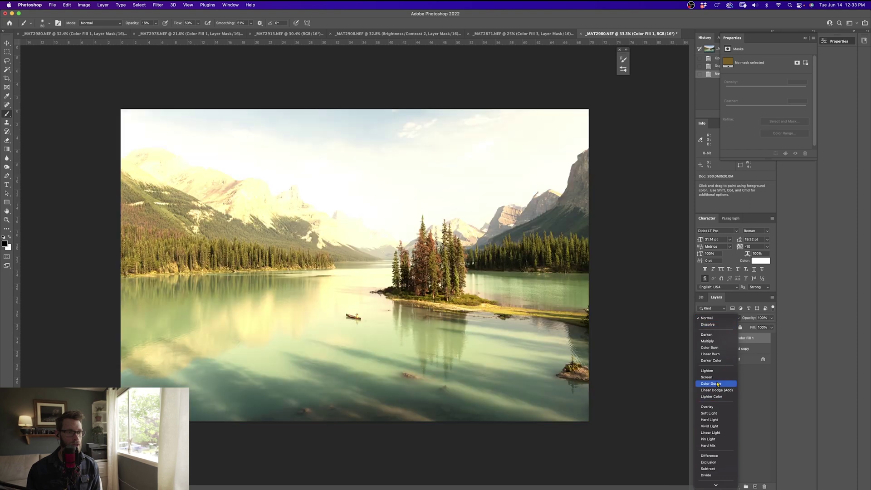
{"action": "left_click", "coordinate": [711, 384]}
{"action": "left_click", "coordinate": [727, 338]}
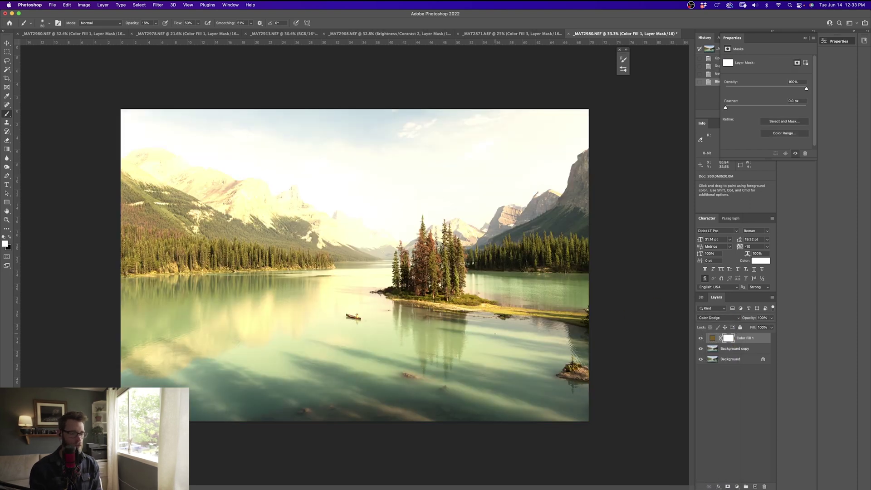
{"action": "key", "text": "super+i"}
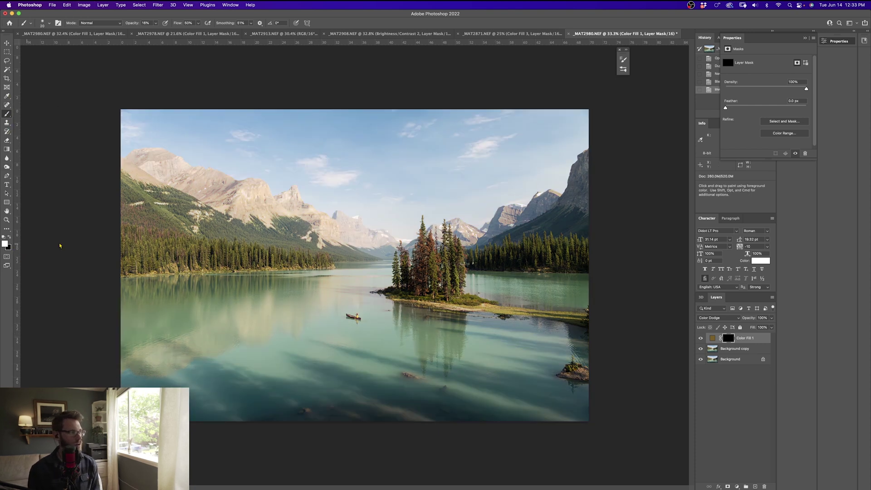
- Enlarge the brush greatly and paint a first faint warm glow over the forest on the right-hand shore
{"action": "scroll", "coordinate": [566, 253], "scroll_direction": "up", "scroll_amount": 5}
{"action": "scroll", "coordinate": [567, 253], "scroll_direction": "down", "scroll_amount": 2}
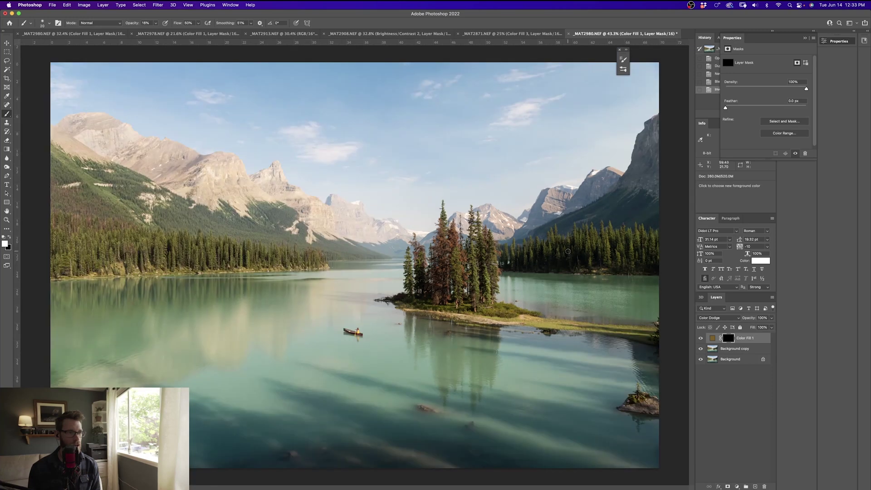
{"action": "key", "text": "bracketright"}
{"action": "key", "text": "bracketright"}
{"action": "key", "text": "bracketright"}
{"action": "key", "text": "bracketright"}
{"action": "key", "text": "bracketright"}
{"action": "key", "text": "bracketright"}
{"action": "key", "text": "bracketright"}
{"action": "key", "text": "bracketright"}
{"action": "key", "text": "bracketright"}
{"action": "key", "text": "bracketright"}
{"action": "key", "text": "bracketright"}
{"action": "key", "text": "bracketright"}
{"action": "key", "text": "bracketright"}
{"action": "key", "text": "bracketright"}
{"action": "key", "text": "bracketright"}
{"action": "key", "text": "bracketright"}
{"action": "key", "text": "bracketright"}
{"action": "key", "text": "bracketright"}
{"action": "key", "text": "bracketright"}
{"action": "key", "text": "bracketright"}
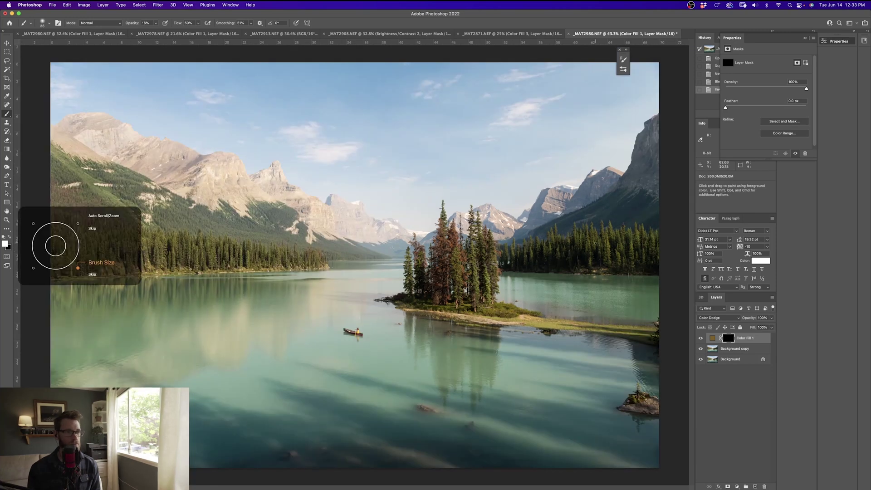
{"action": "key", "text": "bracketright"}
{"action": "key", "text": "bracketright"}
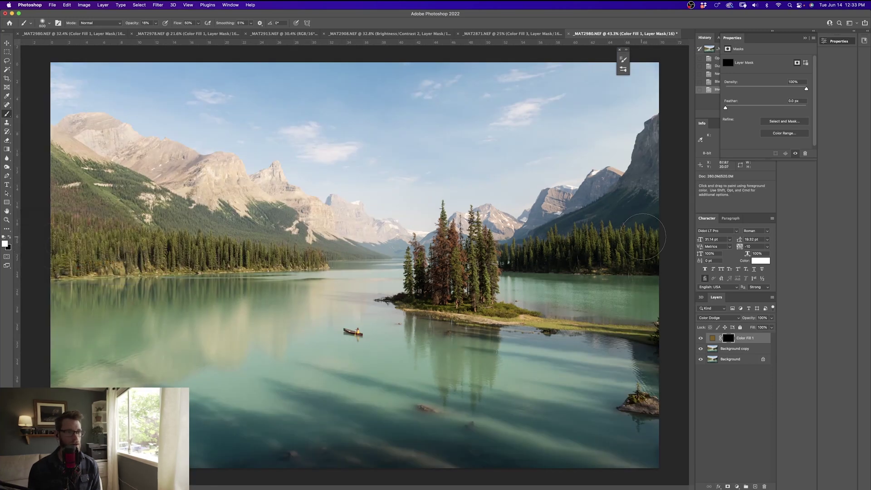
{"action": "mouse_move", "coordinate": [622, 251]}
{"action": "left_mouse_down"}
{"action": "mouse_move", "coordinate": [578, 253]}
{"action": "mouse_move", "coordinate": [589, 251]}
{"action": "left_mouse_up"}
- Raise the brush opacity to 37% and paint a stronger glow along the right-hand shore's forest
{"action": "left_click", "coordinate": [155, 23]}
{"action": "left_click_drag", "start_coordinate": [153, 32], "coordinate": [163, 31]}
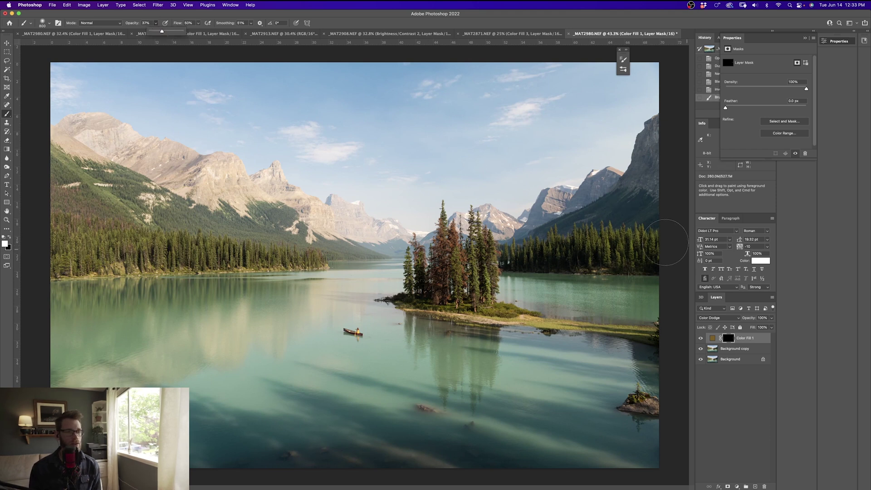
{"action": "mouse_move", "coordinate": [606, 244]}
{"action": "left_mouse_down"}
{"action": "mouse_move", "coordinate": [537, 258]}
{"action": "mouse_move", "coordinate": [600, 243]}
{"action": "mouse_move", "coordinate": [653, 251]}
{"action": "mouse_move", "coordinate": [539, 265]}
{"action": "mouse_move", "coordinate": [564, 260]}
{"action": "mouse_move", "coordinate": [576, 283]}
{"action": "mouse_move", "coordinate": [667, 281]}
{"action": "left_mouse_up"}
{"action": "key", "text": "bracketleft"}
{"action": "key", "text": "bracketleft"}
{"action": "key", "text": "bracketleft"}
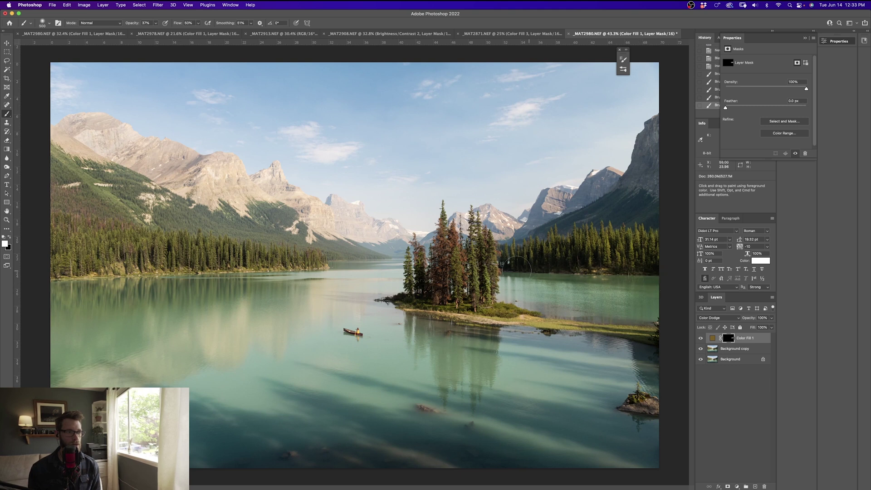
{"action": "left_click_drag", "start_coordinate": [506, 258], "coordinate": [619, 231]}
- Erase the glow from the water below the right-hand forest, then paint it along the island's grassy spit
{"action": "key", "text": "x"}
{"action": "left_click_drag", "start_coordinate": [618, 270], "coordinate": [623, 290]}
{"action": "key", "text": "x"}
{"action": "mouse_move", "coordinate": [649, 332]}
{"action": "left_mouse_down"}
{"action": "mouse_move", "coordinate": [531, 323]}
{"action": "mouse_move", "coordinate": [440, 301]}
{"action": "mouse_move", "coordinate": [449, 276]}
{"action": "mouse_move", "coordinate": [480, 279]}
{"action": "mouse_move", "coordinate": [487, 312]}
{"action": "left_mouse_up"}
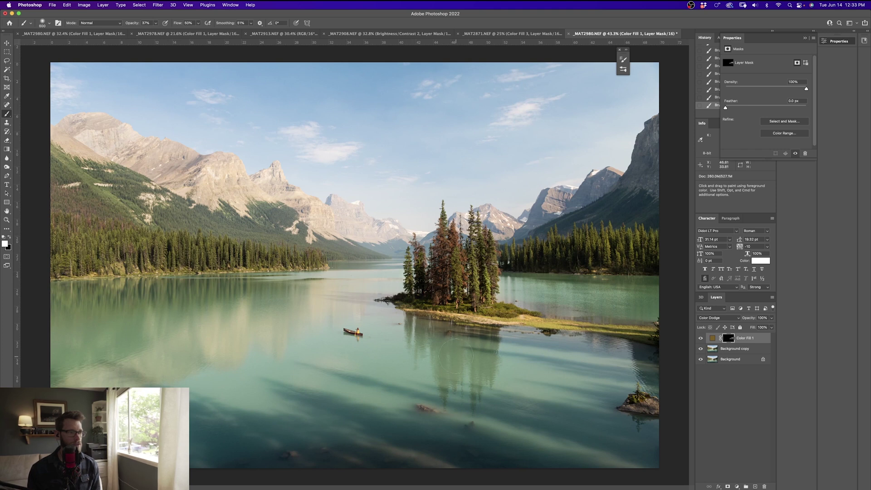
- Lower the brush opacity to 19% and refine the glow mask around the island, alternating between black and white
{"action": "key", "text": "x"}
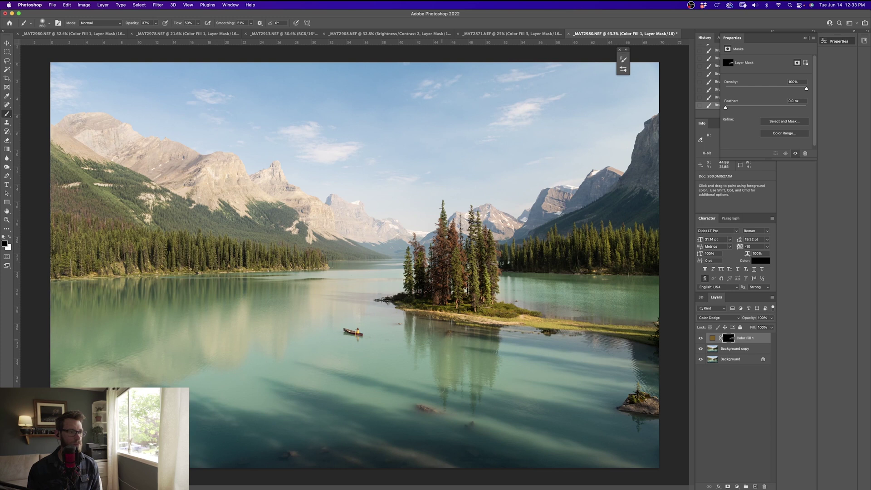
{"action": "left_click_drag", "start_coordinate": [155, 25], "coordinate": [149, 31]}
{"action": "scroll", "coordinate": [484, 378], "scroll_direction": "up", "scroll_amount": 2}
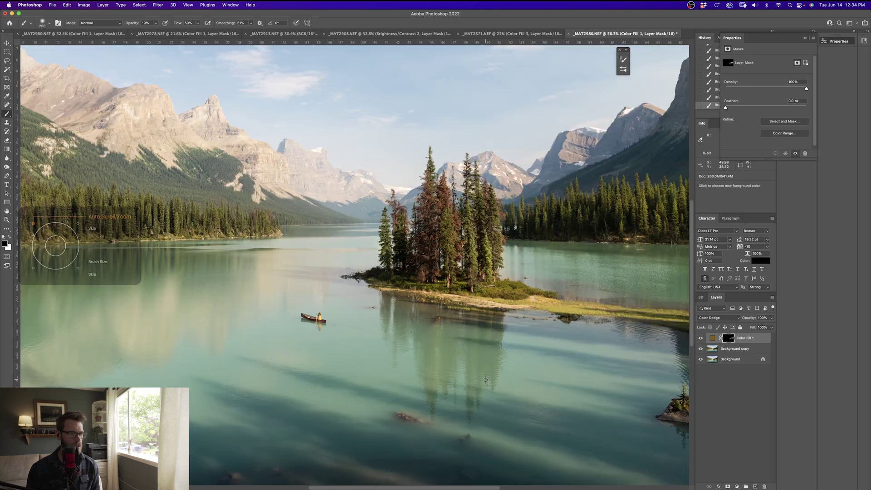
{"action": "key", "text": "x"}
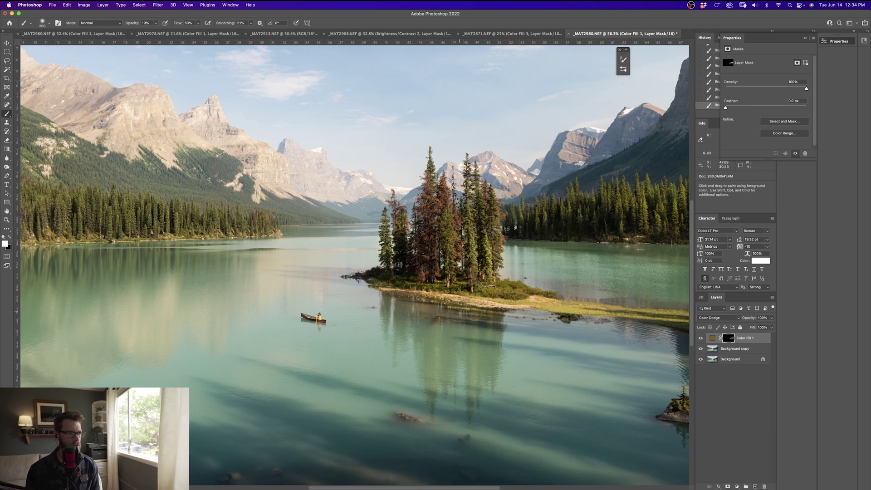
{"action": "key", "text": "x"}
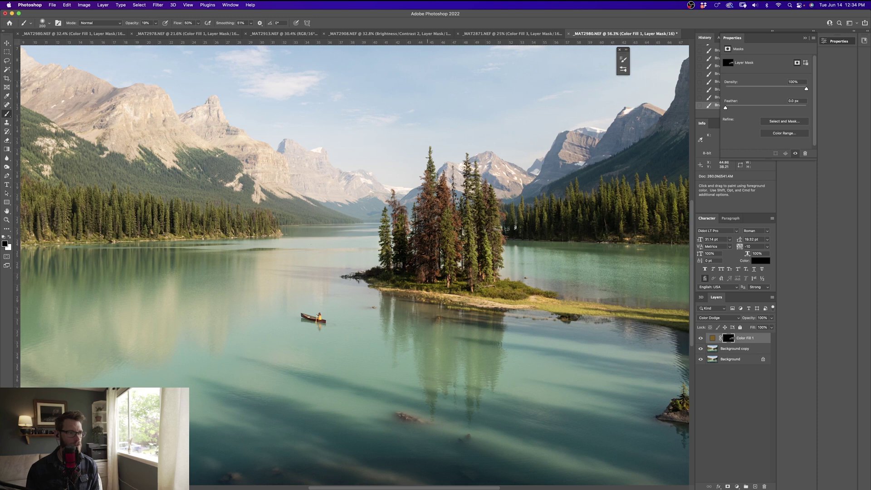
- Switch to white, raise the brush opacity and paint the glow on the lower trees at the island's left edge
{"action": "key", "text": "x"}
{"action": "left_click", "coordinate": [155, 23]}
{"action": "left_click_drag", "start_coordinate": [157, 32], "coordinate": [161, 32]}
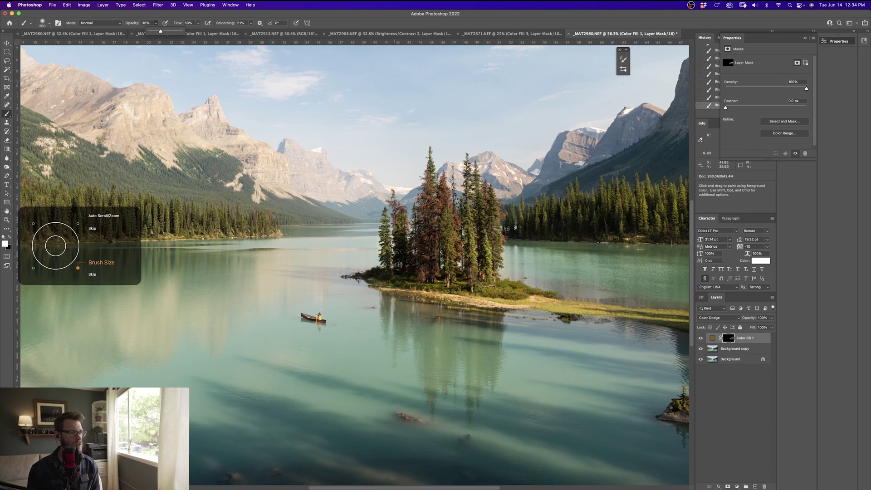
{"action": "left_click", "coordinate": [397, 260]}
{"action": "key", "text": "["}
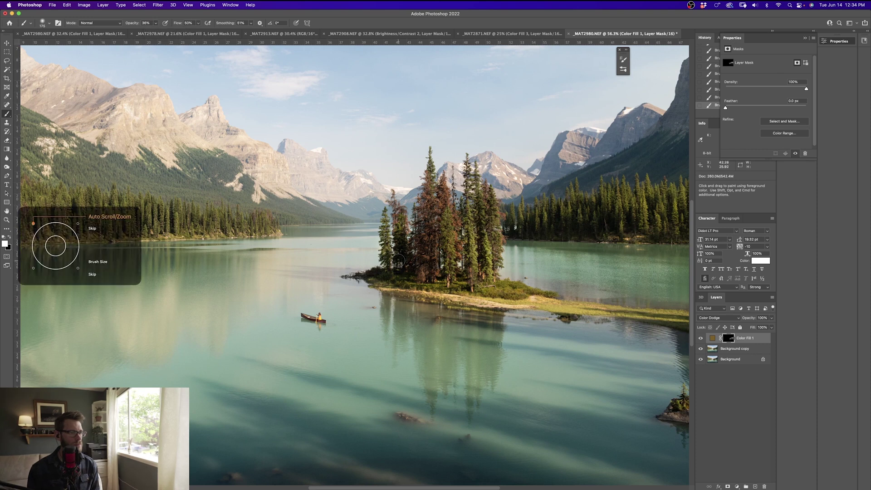
- Enlarge the brush and paint the warm glow along the forested shoreline on the left side of the lake
{"action": "scroll", "coordinate": [399, 259], "scroll_direction": "down", "scroll_amount": 6}
{"action": "scroll", "coordinate": [215, 304], "scroll_direction": "up", "scroll_amount": 2}
{"action": "key", "text": "]"}
{"action": "key", "text": "]"}
{"action": "key", "text": "]"}
{"action": "key", "text": "]"}
{"action": "key", "text": "]"}
{"action": "key", "text": "bracketright"}
{"action": "key", "text": "bracketright"}
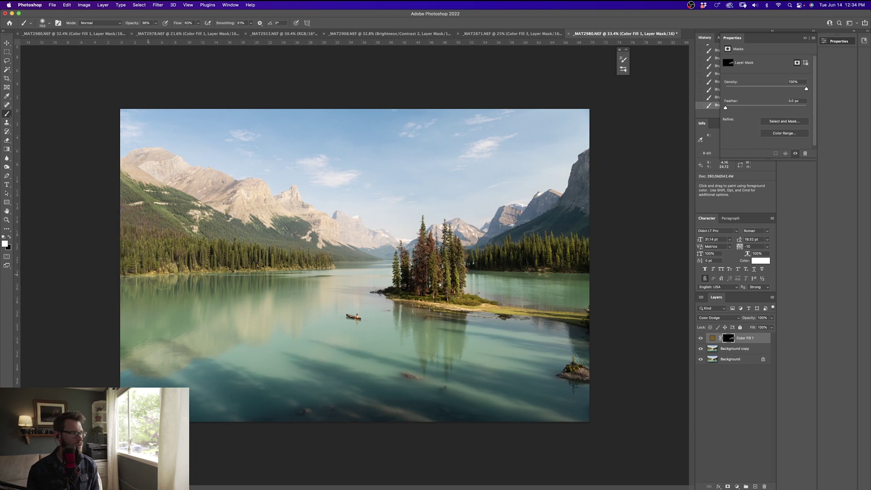
{"action": "key", "text": "bracketleft"}
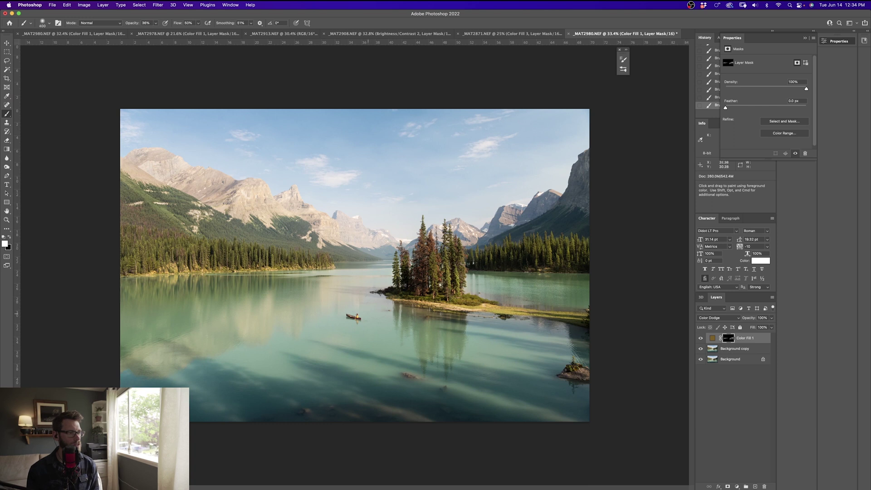
- Reduce the brush to a small size suited to the canoe and its paddler
{"action": "key", "text": "bracketleft"}
{"action": "key", "text": "bracketleft"}
{"action": "key", "text": "bracketleft"}
{"action": "scroll", "coordinate": [362, 329], "scroll_direction": "up", "scroll_amount": 3}
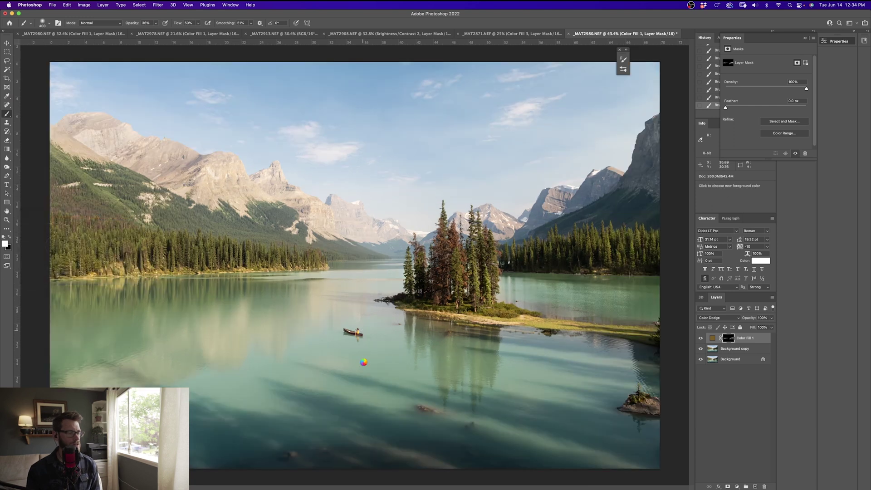
{"action": "scroll", "coordinate": [363, 353], "scroll_direction": "up", "scroll_amount": 10}
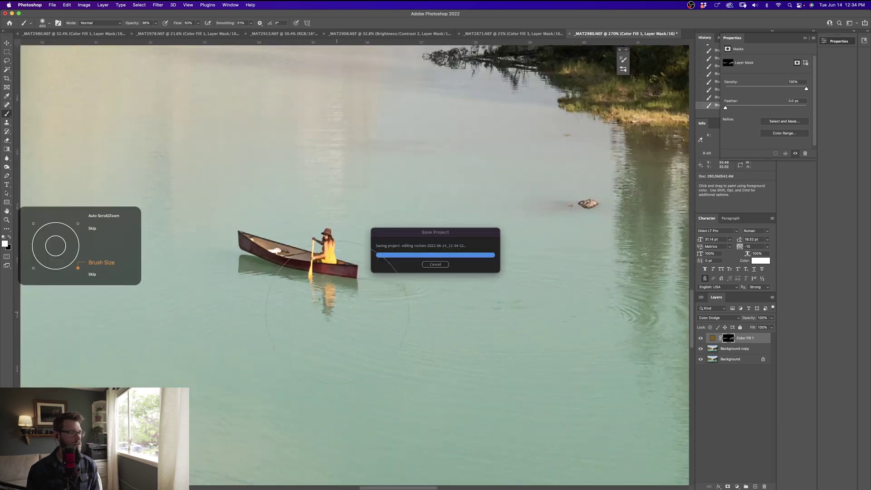
{"action": "key", "text": "bracketleft"}
{"action": "key", "text": "bracketleft"}
{"action": "key", "text": "bracketleft"}
{"action": "key", "text": "bracketleft"}
{"action": "key", "text": "bracketleft"}
{"action": "key", "text": "bracketleft"}
{"action": "key", "text": "bracketleft"}
{"action": "key", "text": "bracketleft"}
{"action": "key", "text": "bracketleft"}
{"action": "key", "text": "bracketleft"}
{"action": "key", "text": "bracketleft"}
{"action": "key", "text": "bracketleft"}
{"action": "key", "text": "bracketleft"}
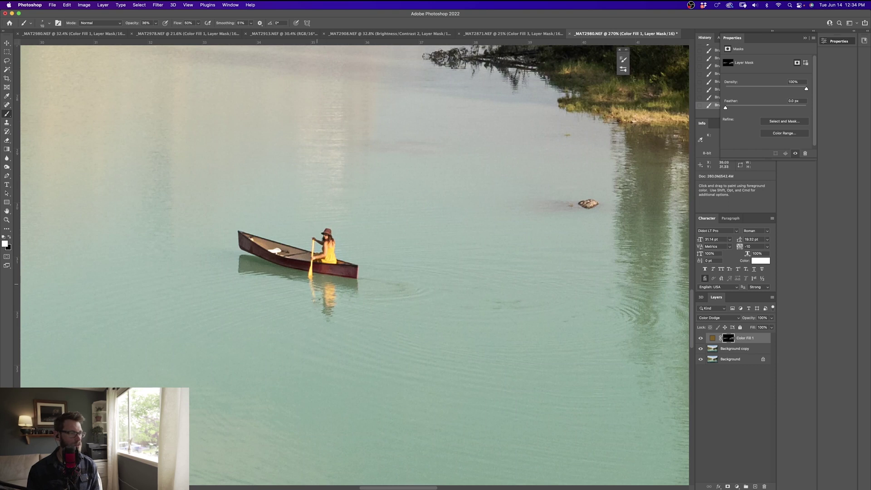
{"action": "key", "text": "bracketright"}
{"action": "key", "text": "bracketright"}
{"action": "key", "text": "bracketright"}
{"action": "key", "text": "bracketright"}
{"action": "key", "text": "bracketright"}
- Add a second Solid Color fill layer in dark red above the brown one
{"action": "left_click", "coordinate": [737, 485]}
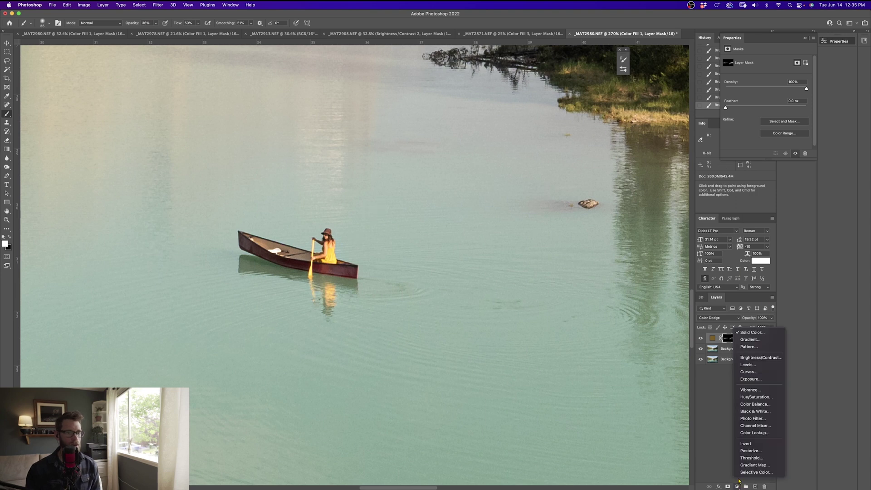
{"action": "left_click", "coordinate": [762, 333]}
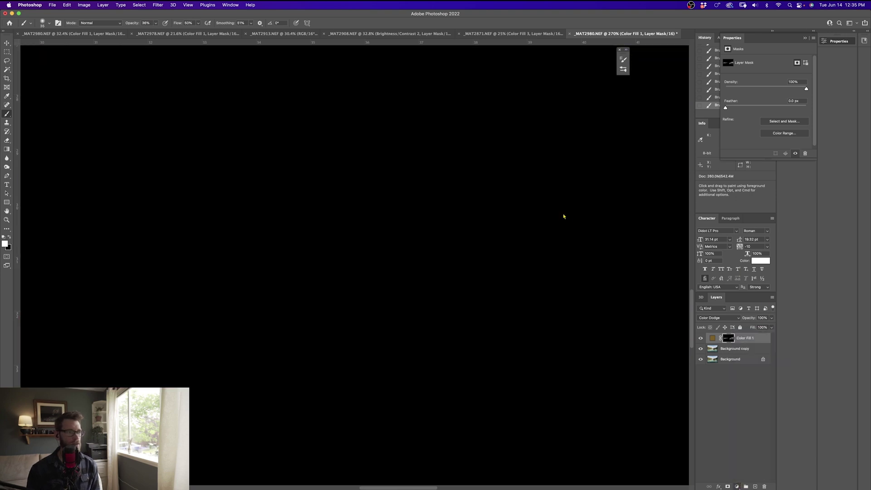
{"action": "left_click", "coordinate": [507, 198]}
{"action": "left_click_drag", "start_coordinate": [518, 198], "coordinate": [516, 200]}
{"action": "left_click", "coordinate": [584, 136]}
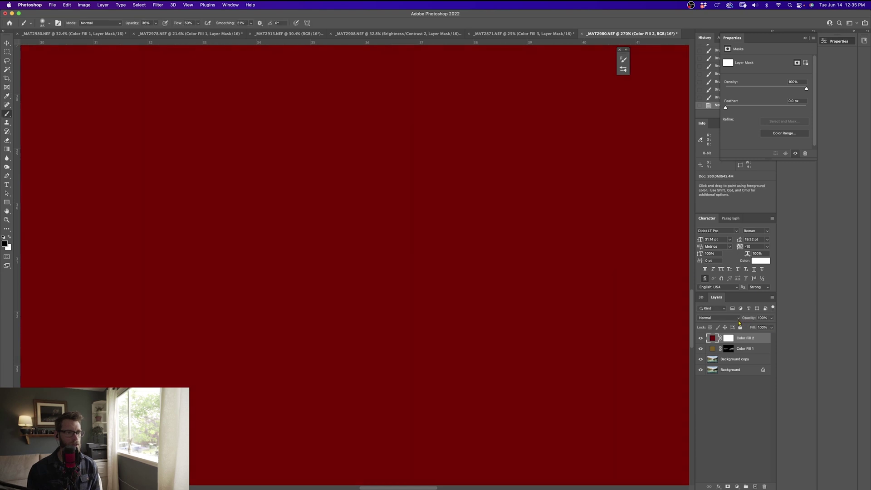
- Set the red fill layer's blend mode to Color and invert its mask to black
{"action": "left_click", "coordinate": [716, 317]}
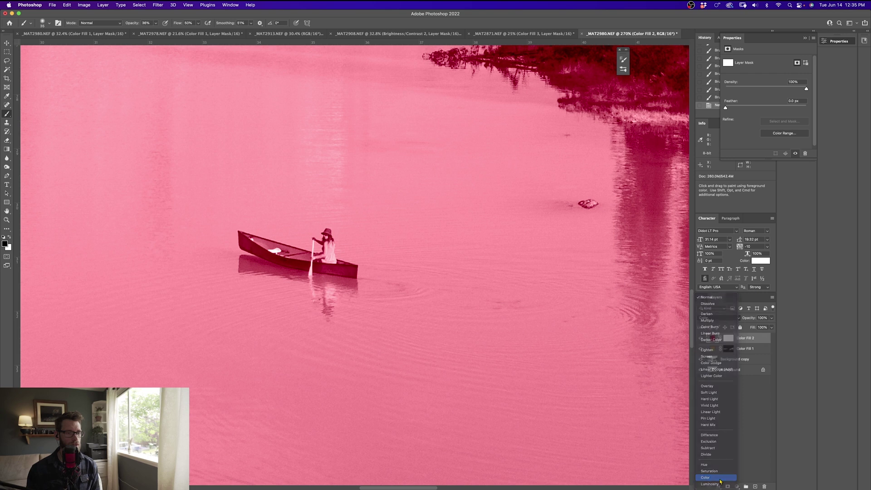
{"action": "left_click", "coordinate": [720, 481]}
{"action": "key", "text": "x"}
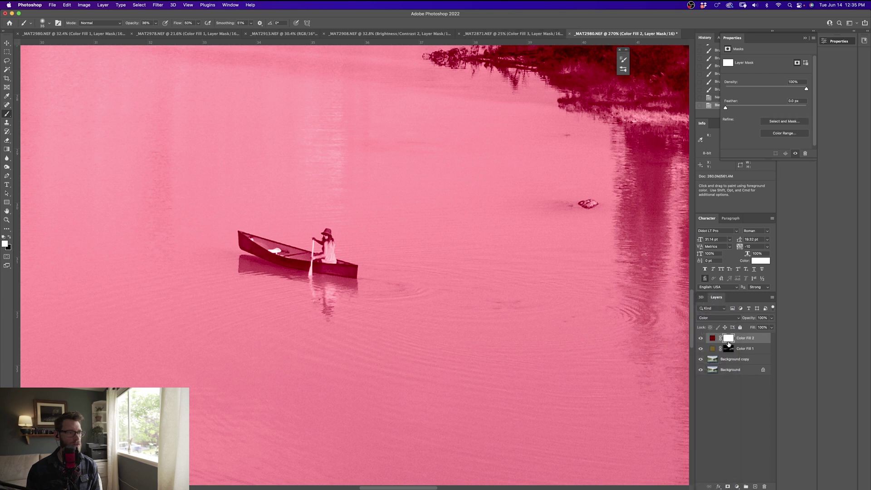
{"action": "key", "text": "super+i"}
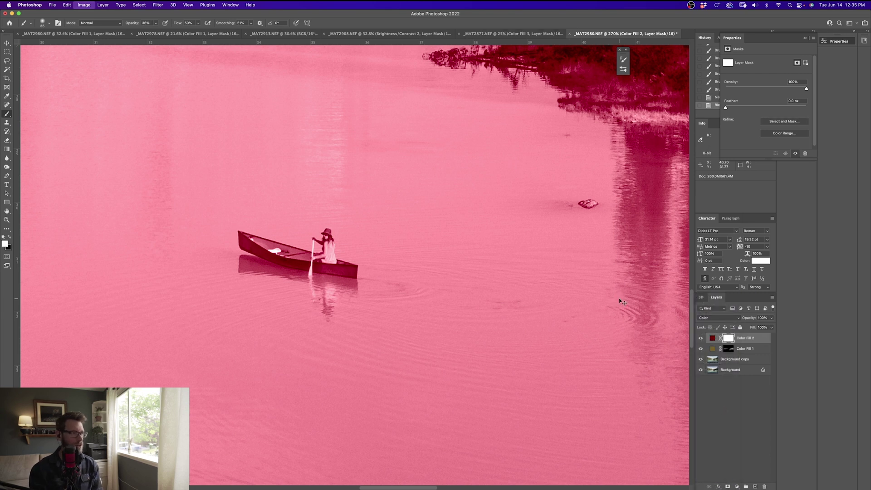
- Lower the brush opacity to 18%, shrink the brush and paint the red tint onto the canoe's raised left end
{"action": "key", "text": "bracketright"}
{"action": "key", "text": "bracketright"}
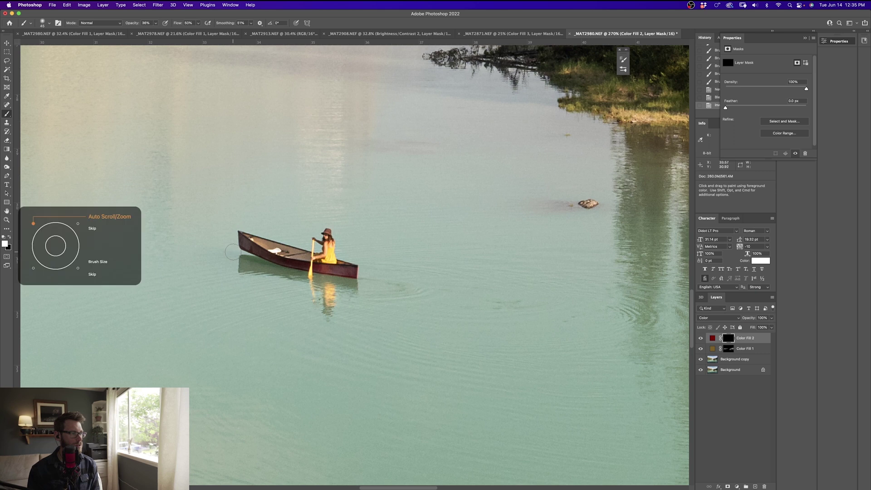
{"action": "scroll", "coordinate": [233, 251], "scroll_direction": "up", "scroll_amount": 3}
{"action": "scroll", "coordinate": [233, 251], "scroll_direction": "up", "scroll_amount": 2}
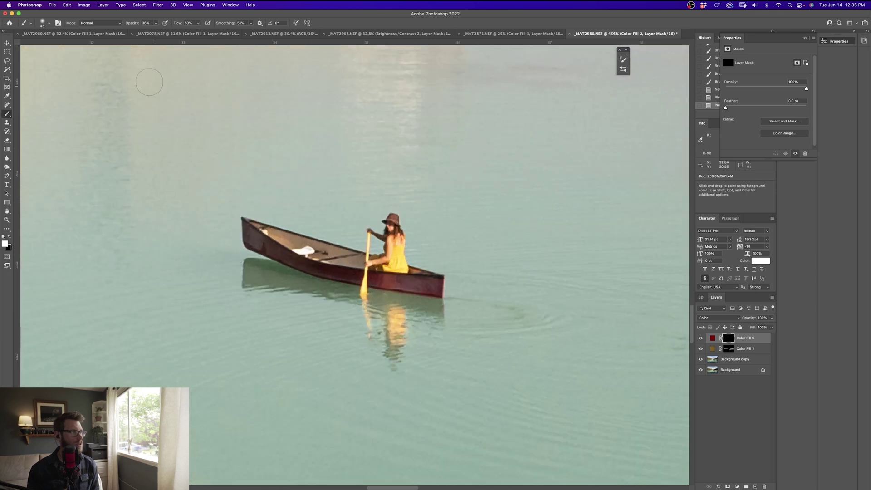
{"action": "left_click", "coordinate": [156, 24]}
{"action": "left_click_drag", "start_coordinate": [151, 32], "coordinate": [151, 32]}
{"action": "key", "text": "bracketleft"}
{"action": "key", "text": "bracketleft"}
{"action": "key", "text": "bracketleft"}
{"action": "key", "text": "bracketleft"}
{"action": "mouse_move", "coordinate": [250, 232]}
{"action": "left_mouse_down"}
{"action": "mouse_move", "coordinate": [302, 266]}
{"action": "mouse_move", "coordinate": [245, 228]}
{"action": "left_mouse_up"}
{"action": "key", "text": "bracketleft"}
{"action": "left_click", "coordinate": [245, 221]}
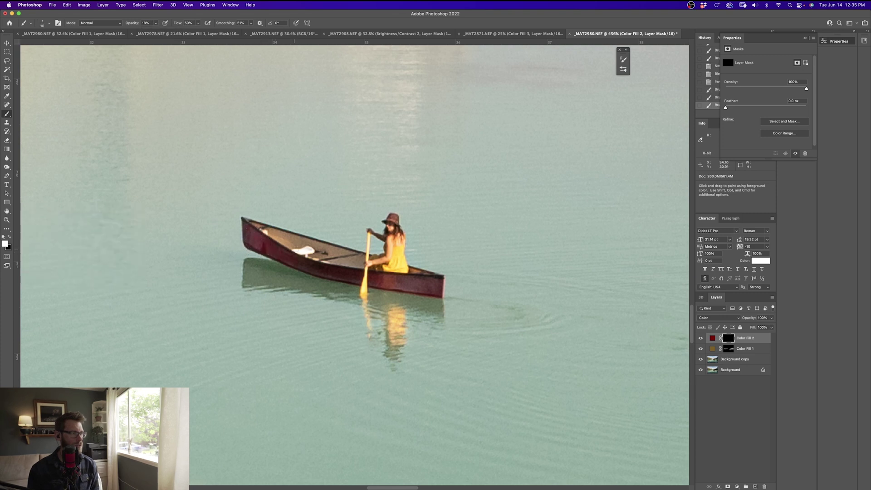
- Paint the red tint along the middle and right end of the canoe's hull
{"action": "left_click_drag", "start_coordinate": [302, 264], "coordinate": [347, 277]}
{"action": "key", "text": "bracketright"}
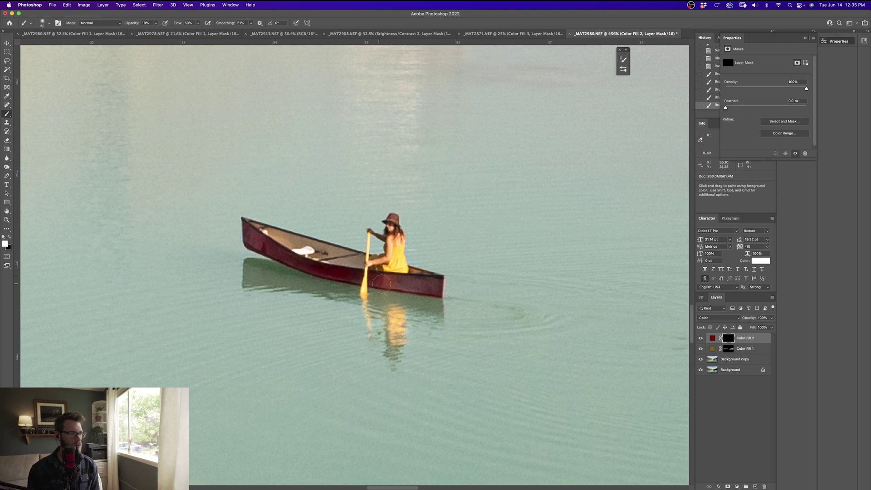
{"action": "left_click_drag", "start_coordinate": [414, 286], "coordinate": [435, 284]}
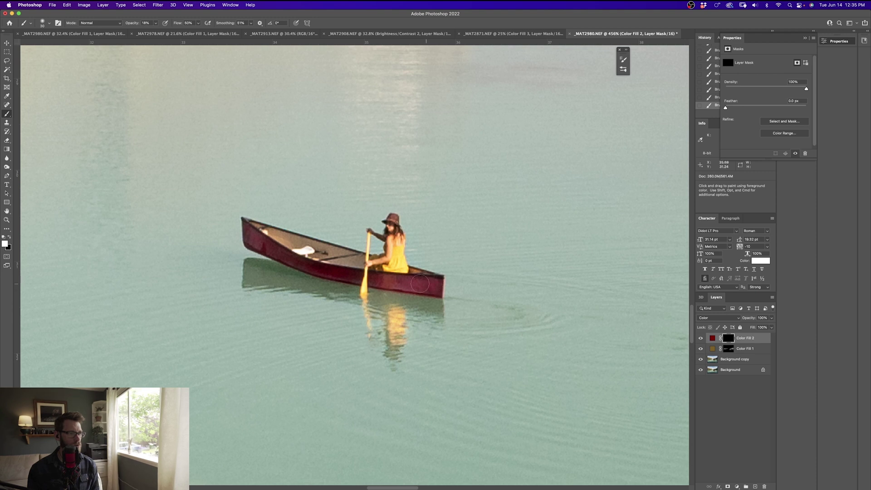
- Resize the brush and paint the red tint along the canoe's reflection in the water
{"action": "key", "text": "bracketleft"}
{"action": "left_click_drag", "start_coordinate": [255, 271], "coordinate": [352, 286]}
{"action": "key", "text": "bracketright"}
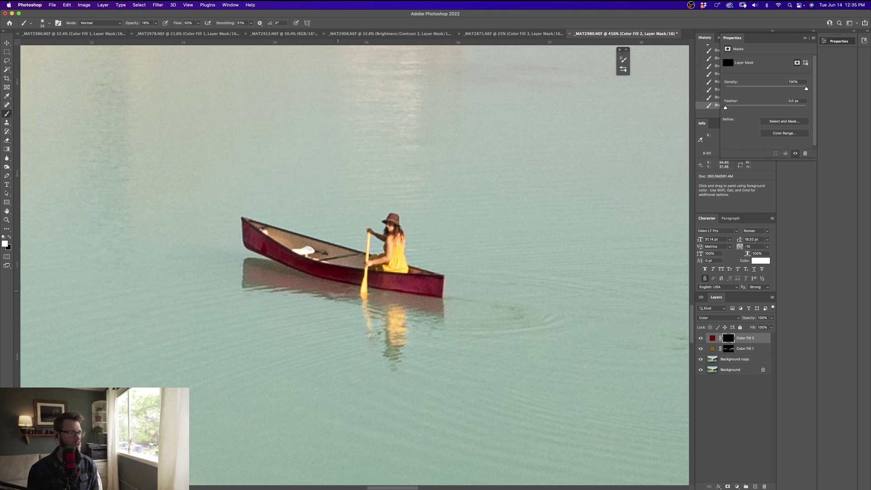
- Set the brush to black at 9% opacity and reduce its size for refining the red fill layer's mask
{"action": "key", "text": "x"}
{"action": "key", "text": "bracketright"}
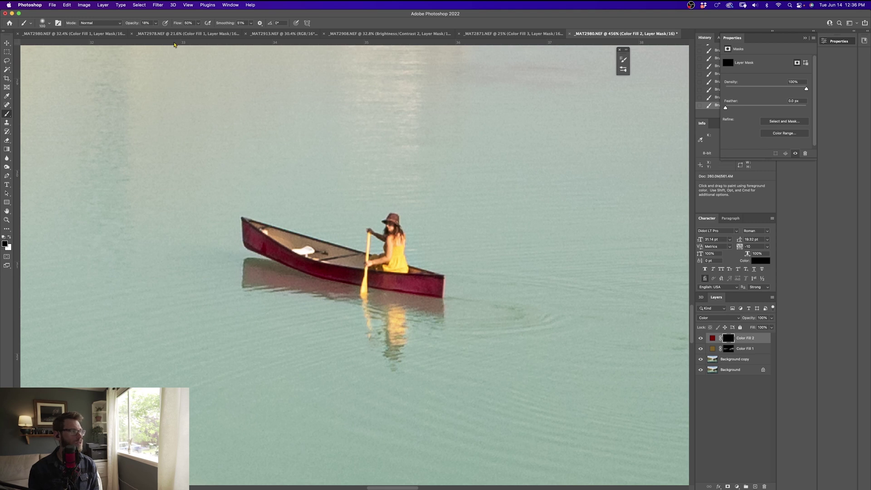
{"action": "left_click", "coordinate": [155, 23]}
{"action": "left_click_drag", "start_coordinate": [153, 32], "coordinate": [152, 32]}
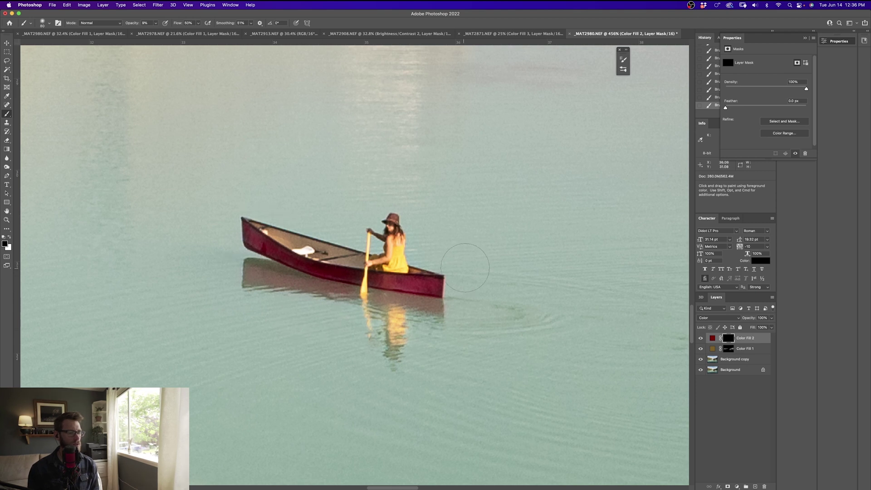
{"action": "key", "text": "bracketleft"}
{"action": "key", "text": "bracketleft"}
{"action": "key", "text": "bracketleft"}
{"action": "scroll", "coordinate": [467, 266], "scroll_direction": "down", "scroll_amount": 10}
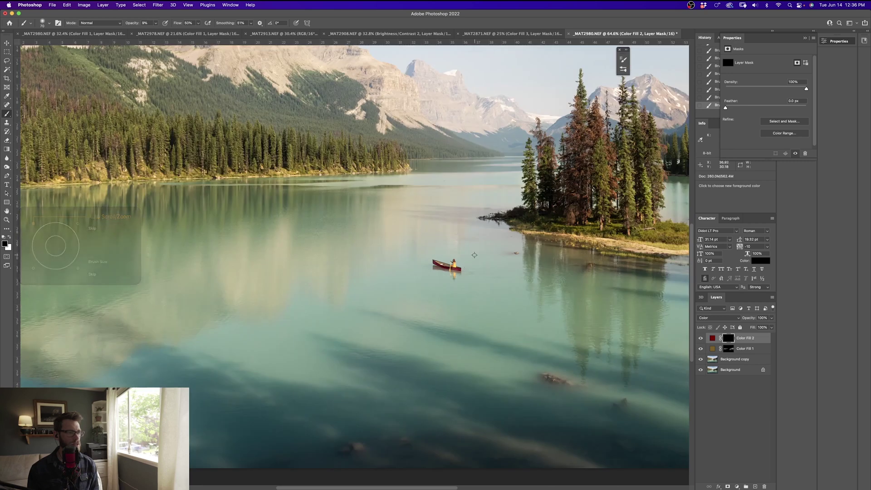
{"action": "scroll", "coordinate": [465, 266], "scroll_direction": "down", "scroll_amount": 3}
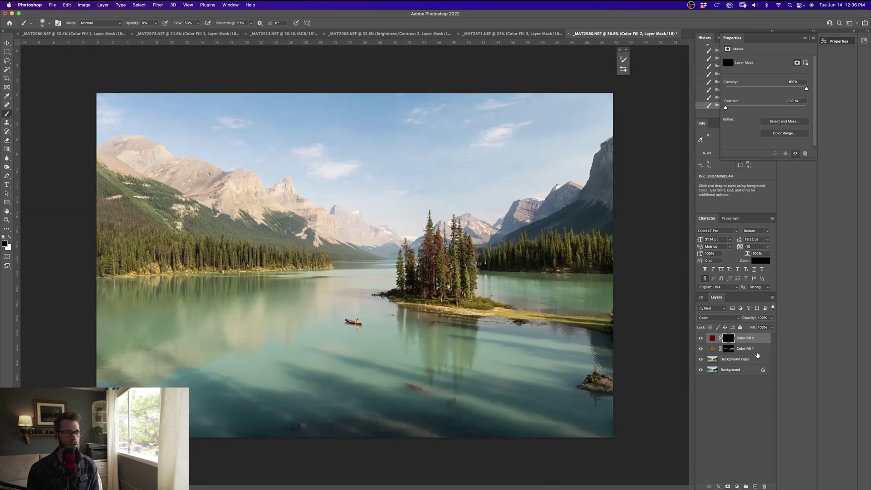
- Paint more warm glow over the lake's left side on the Color Fill 1 mask with a 1000 px white brush at 18% opacity
{"action": "key", "text": "alt+bracketleft"}
{"action": "key", "text": "bracketright"}
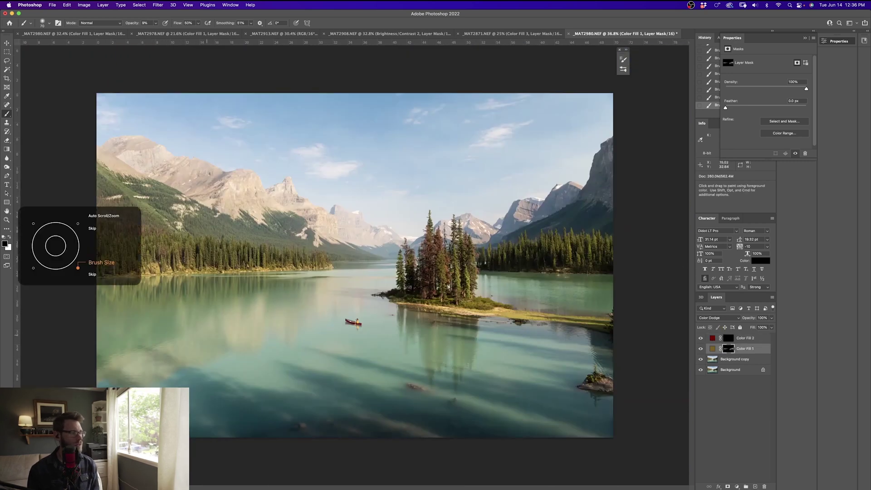
{"action": "key", "text": "bracketright"}
{"action": "key", "text": "bracketright"}
{"action": "key", "text": "bracketright"}
{"action": "key", "text": "bracketright"}
{"action": "key", "text": "bracketright"}
{"action": "key", "text": "bracketright"}
{"action": "key", "text": "bracketright"}
{"action": "key", "text": "bracketright"}
{"action": "key", "text": "bracketright"}
{"action": "key", "text": "bracketright"}
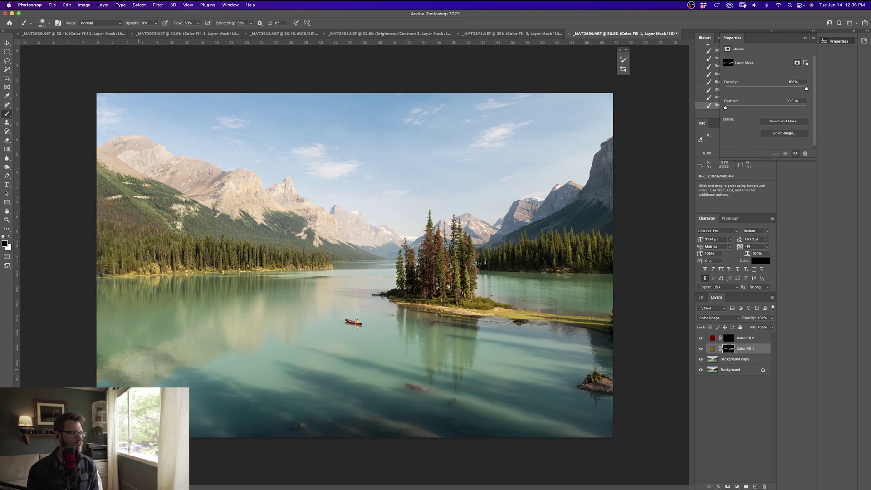
{"action": "key", "text": "x"}
{"action": "left_click", "coordinate": [156, 23]}
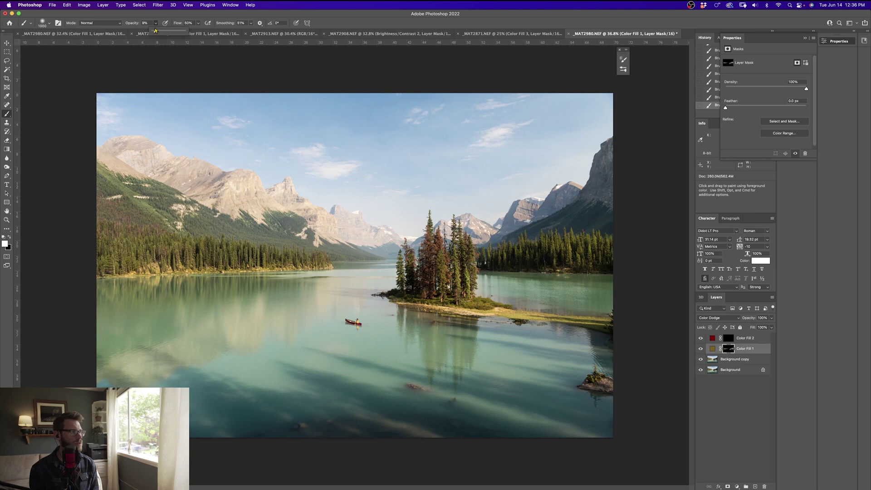
{"action": "left_click", "coordinate": [175, 358]}
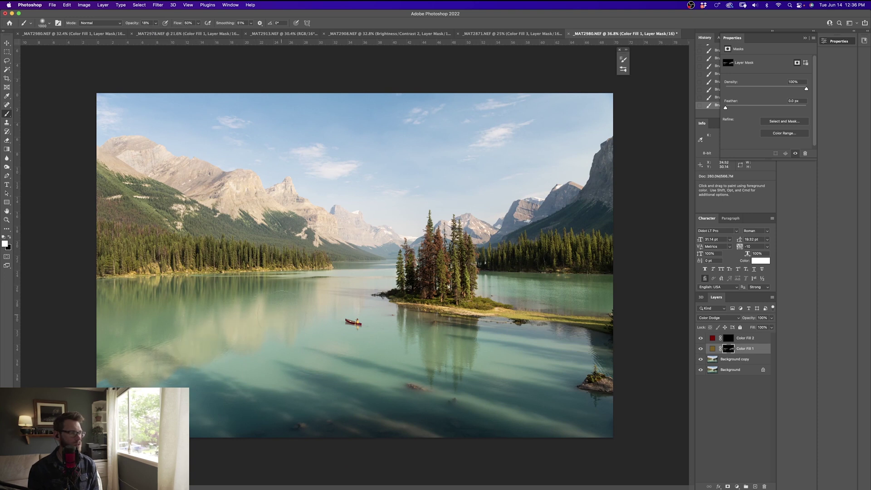
- Add a third Solid Color fill layer in brown (#544a21) above Color Fill 1
{"action": "left_click", "coordinate": [736, 486]}
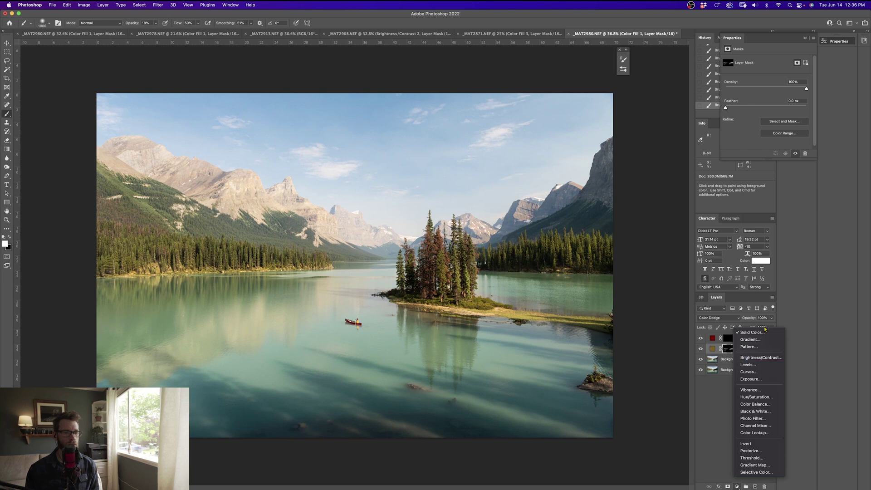
{"action": "left_click", "coordinate": [764, 335]}
{"action": "left_click", "coordinate": [483, 197]}
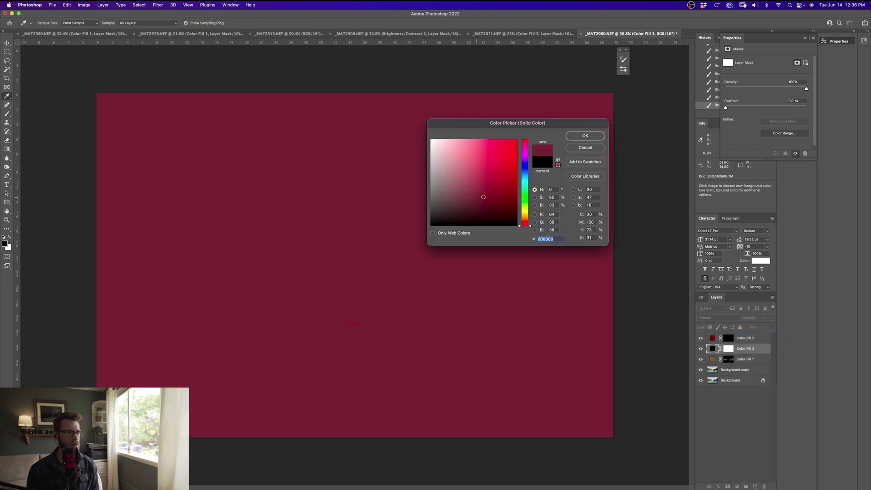
{"action": "left_click", "coordinate": [525, 214]}
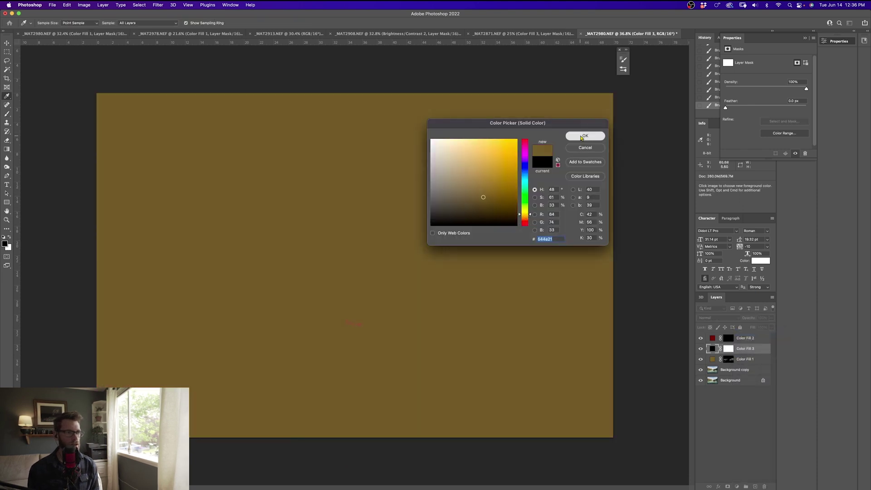
{"action": "left_click", "coordinate": [584, 136]}
- Set the new brown fill layer's blend mode to Screen and darken its color to #3f3920
{"action": "left_click", "coordinate": [718, 317]}
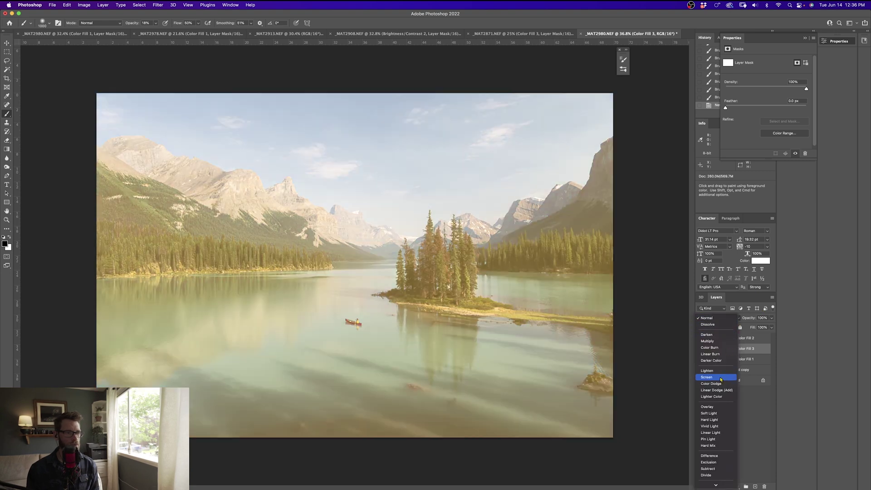
{"action": "left_click", "coordinate": [721, 378]}
{"action": "double_click", "coordinate": [712, 349]}
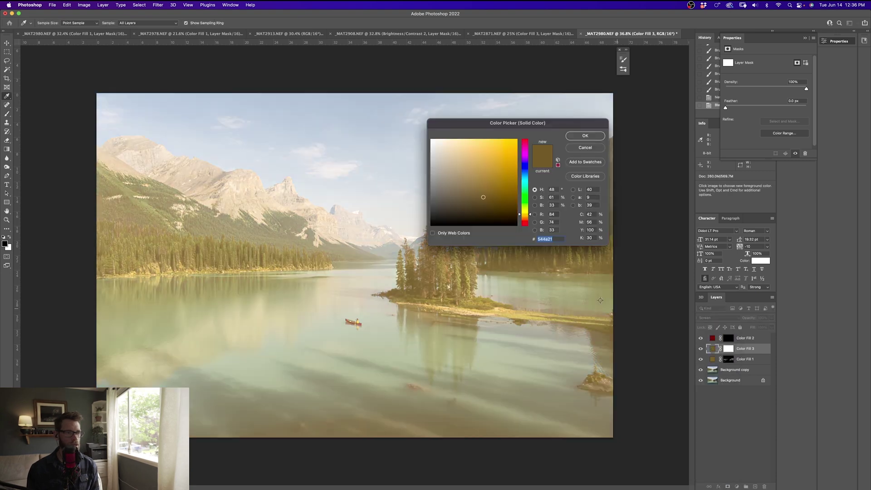
{"action": "left_click_drag", "start_coordinate": [475, 198], "coordinate": [473, 203]}
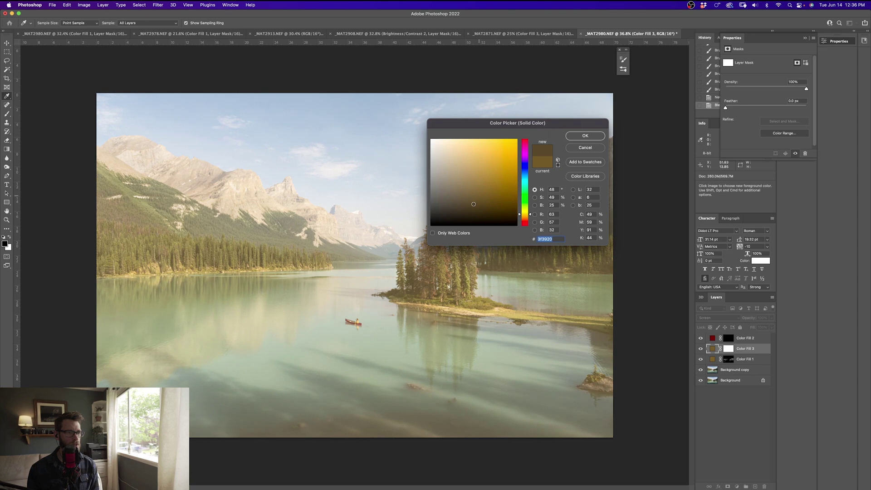
{"action": "left_click", "coordinate": [574, 138]}
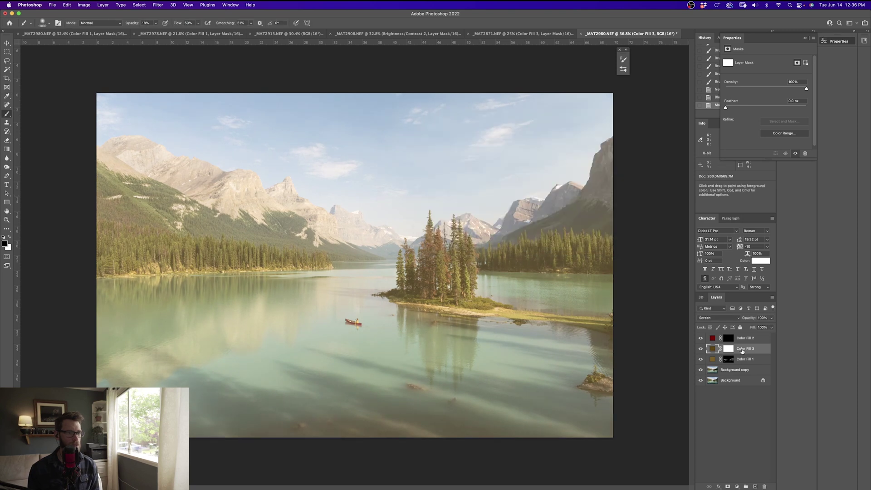
- Invert the Color Fill 3 mask to black and paint a soft glow across the forest on the right shore
{"action": "left_click", "coordinate": [728, 349]}
{"action": "key", "text": "super+i"}
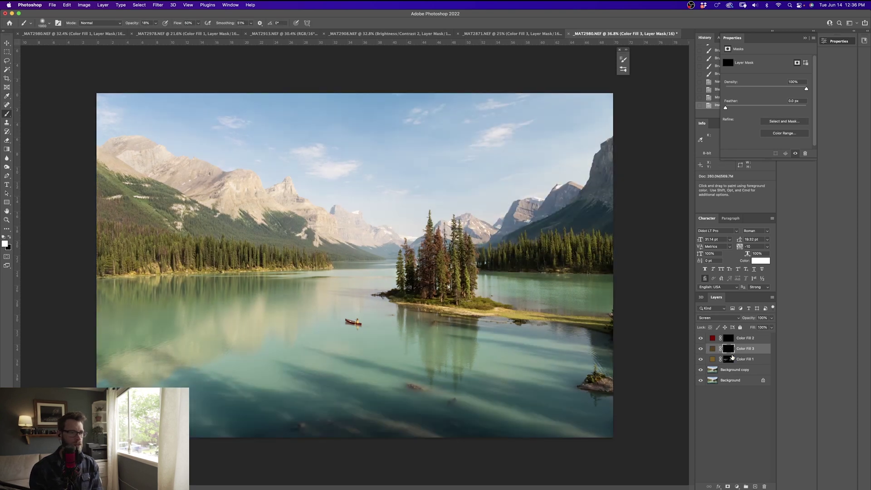
{"action": "key", "text": "bracketleft"}
{"action": "key", "text": "bracketleft"}
{"action": "key", "text": "bracketleft"}
{"action": "mouse_move", "coordinate": [603, 259]}
{"action": "left_mouse_down"}
{"action": "mouse_move", "coordinate": [502, 263]}
{"action": "mouse_move", "coordinate": [544, 260]}
{"action": "mouse_move", "coordinate": [526, 260]}
{"action": "left_mouse_up"}
{"action": "key", "text": "bracketleft"}
{"action": "key", "text": "bracketleft"}
{"action": "key", "text": "x"}
{"action": "key", "text": "x"}
{"action": "key", "text": "bracketright"}
{"action": "key", "text": "bracketright"}
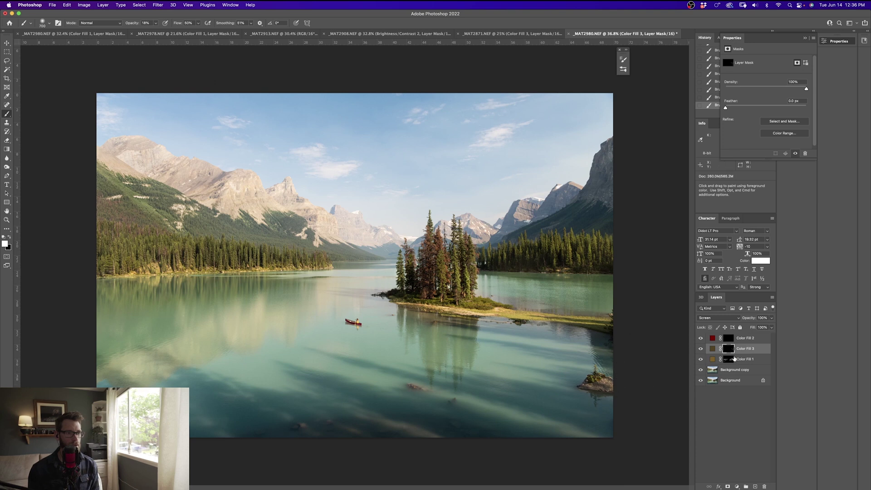
- Return to the Color Fill 1 mask and extend the warm glow with a resized brush
{"action": "left_click", "coordinate": [733, 359]}
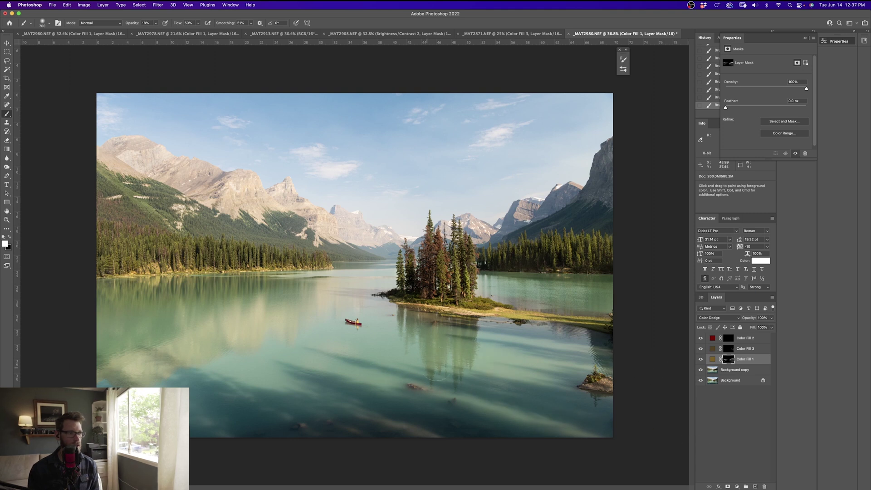
{"action": "key", "text": "bracketright"}
{"action": "key", "text": "bracketright"}
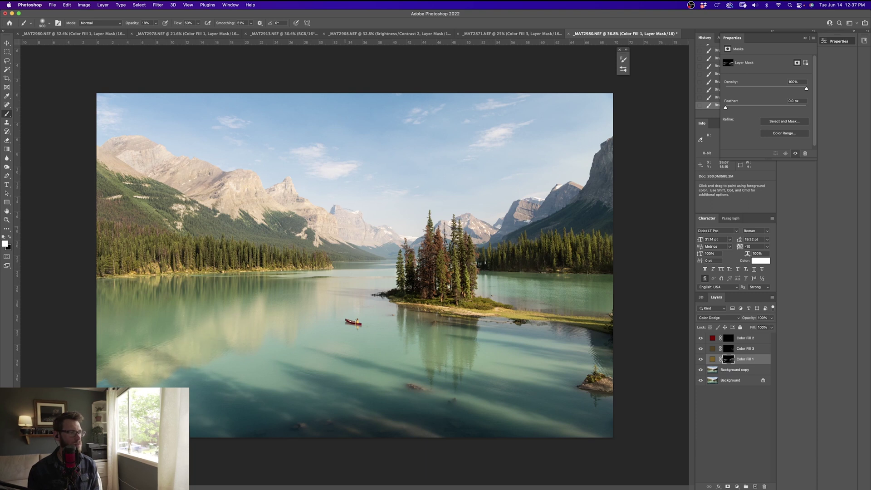
{"action": "key", "text": "bracketleft"}
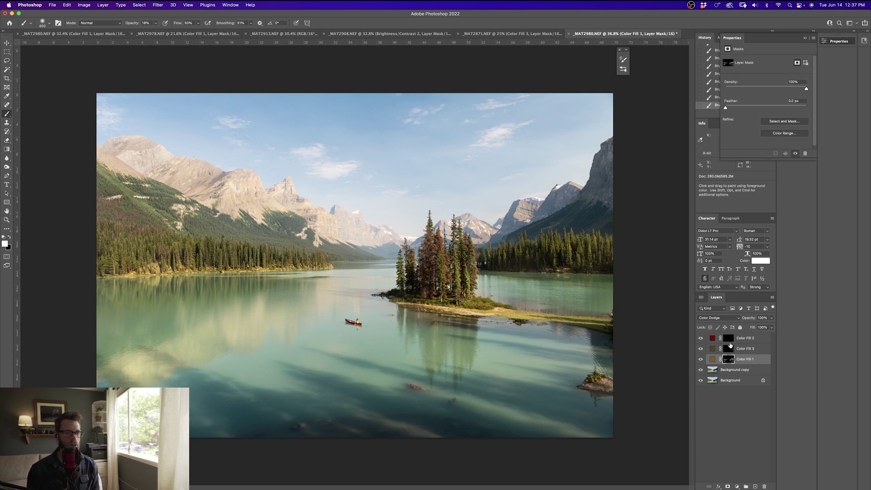
- Paint the screen glow around the distant horizon on the Color Fill 3 mask and enlarge the brush to 1000 px
{"action": "left_click", "coordinate": [744, 349]}
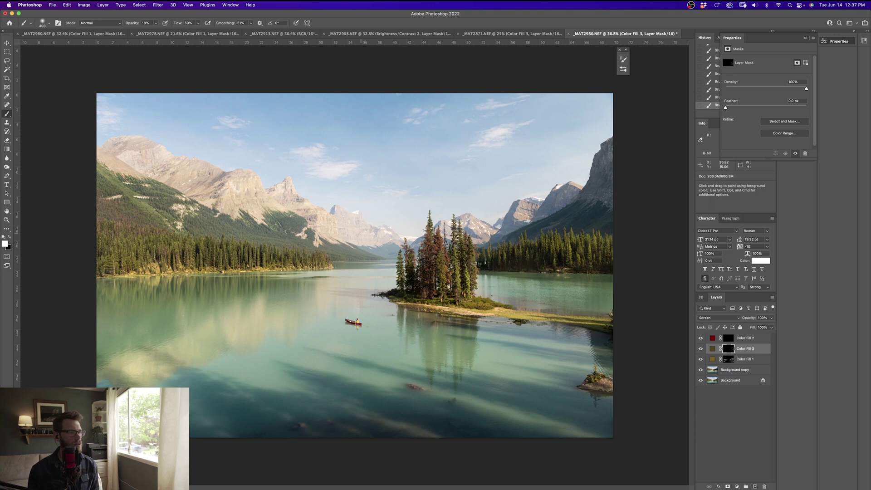
{"action": "key", "text": "bracketright"}
{"action": "key", "text": "bracketright"}
{"action": "key", "text": "bracketright"}
{"action": "key", "text": "bracketright"}
{"action": "key", "text": "bracketright"}
{"action": "key", "text": "bracketright"}
{"action": "key", "text": "x"}
{"action": "key", "text": "x"}
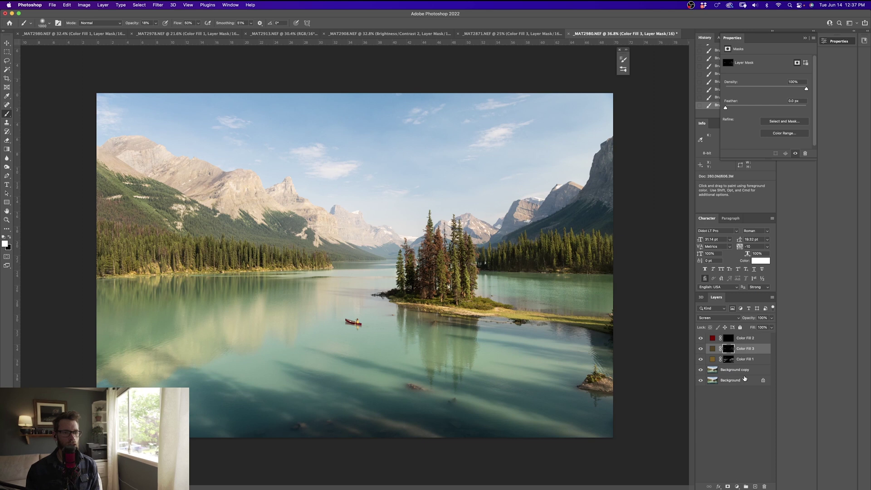
- Add a Brightness/Contrast adjustment above the red fill layer with brightness -6 and contrast 34
{"action": "left_click", "coordinate": [712, 338]}
{"action": "left_click", "coordinate": [737, 486]}
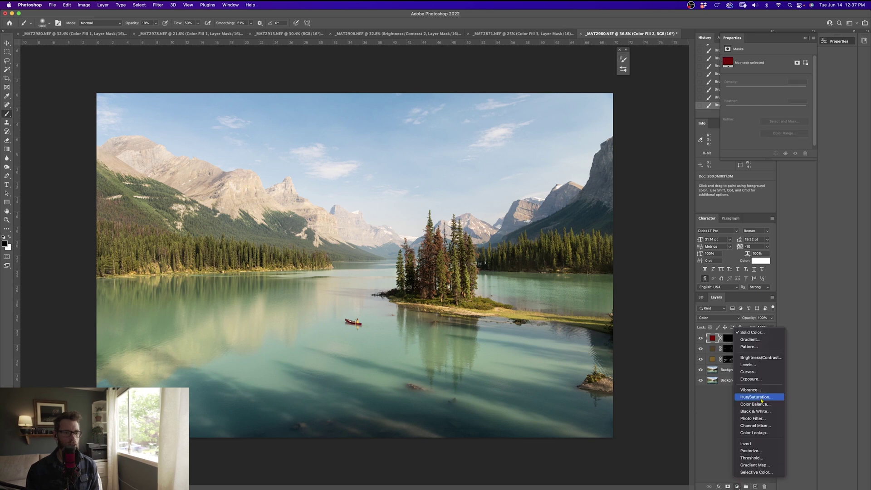
{"action": "left_click", "coordinate": [755, 360]}
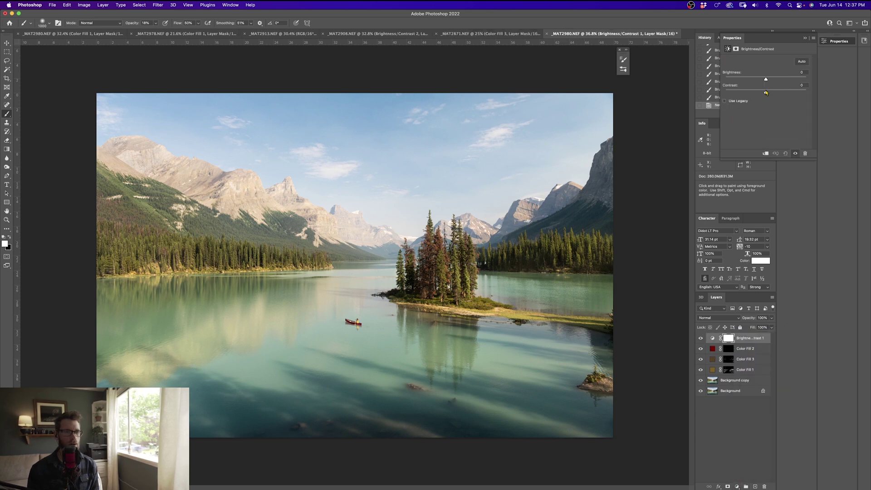
{"action": "mouse_move", "coordinate": [765, 93]}
{"action": "left_mouse_down"}
{"action": "mouse_move", "coordinate": [779, 92]}
{"action": "mouse_move", "coordinate": [764, 80]}
{"action": "left_mouse_up"}
- Invert the Brightness/Contrast mask to black and paint the adjustment into the lake's lower left corner with a larger brush
{"action": "key", "text": "super+i"}
{"action": "key", "text": "bracketright"}
{"action": "key", "text": "bracketright"}
{"action": "key", "text": "bracketright"}
{"action": "mouse_move", "coordinate": [126, 420]}
{"action": "left_mouse_down"}
{"action": "mouse_move", "coordinate": [113, 313]}
{"action": "mouse_move", "coordinate": [145, 390]}
{"action": "mouse_move", "coordinate": [115, 382]}
{"action": "left_mouse_up"}
{"action": "key", "text": "x"}
{"action": "key", "text": "x"}
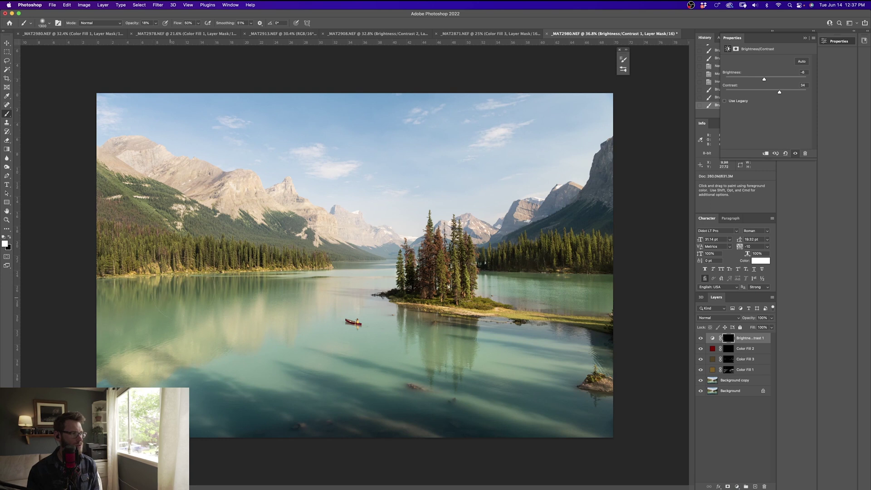
- Raise the brush opacity and paint the contrast along the photo's left edge and onto the right mountain face
{"action": "left_click", "coordinate": [155, 23]}
{"action": "left_click_drag", "start_coordinate": [172, 33], "coordinate": [173, 34]}
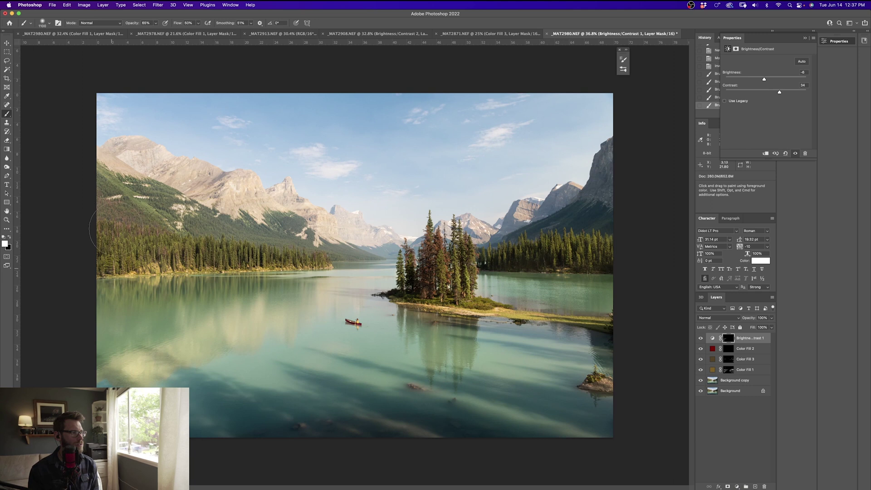
{"action": "left_click_drag", "start_coordinate": [122, 254], "coordinate": [107, 349]}
{"action": "key", "text": "["}
{"action": "key", "text": "["}
{"action": "key", "text": "["}
{"action": "left_click_drag", "start_coordinate": [601, 186], "coordinate": [566, 191]}
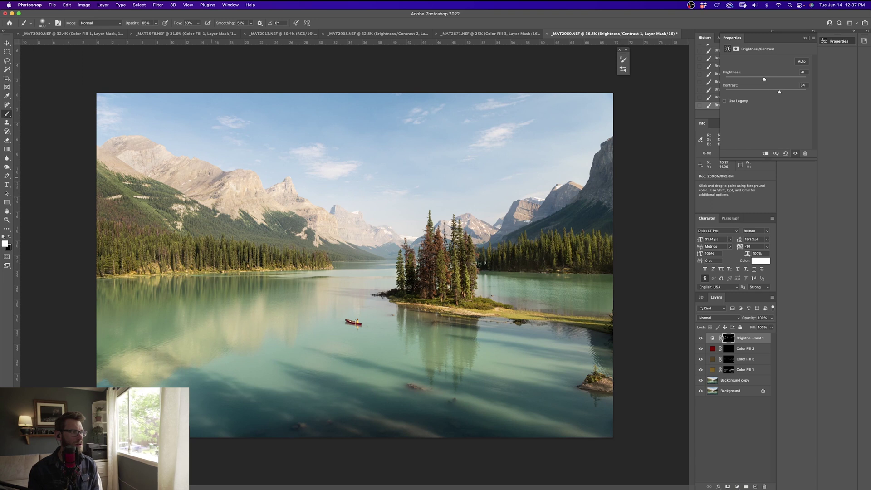
- Readjust the brush opacity and paint the contrast onto the left mountain slope
{"action": "left_click", "coordinate": [155, 23]}
{"action": "left_click_drag", "start_coordinate": [157, 30], "coordinate": [160, 32]}
{"action": "left_click", "coordinate": [164, 165]}
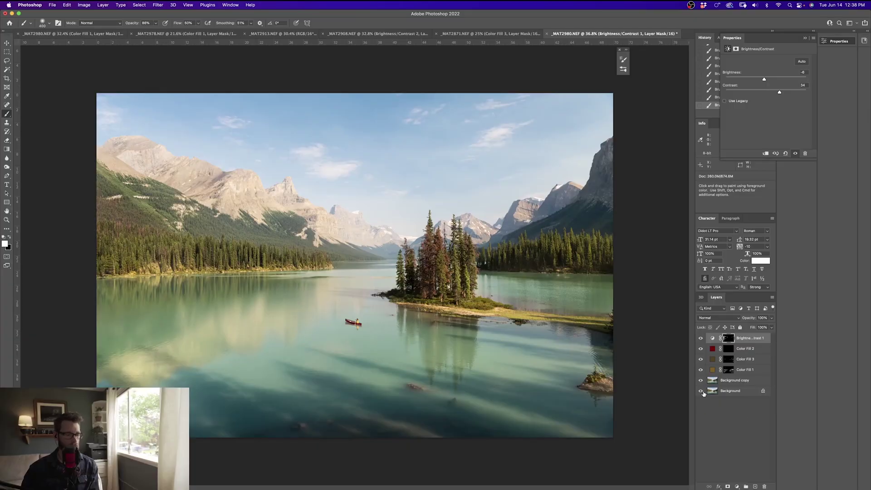
- Compare the edit with the original by toggling every layer except Background off and on
{"action": "left_click", "coordinate": [700, 391], "text": "alt"}
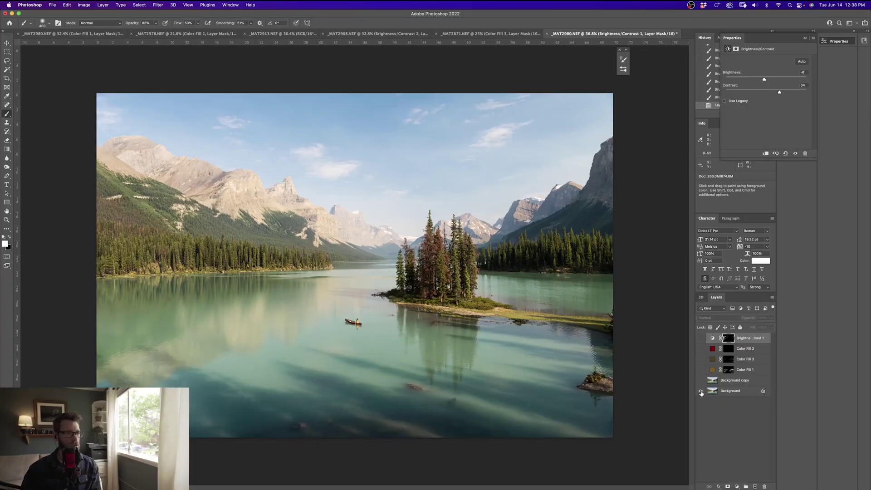
{"action": "left_click", "coordinate": [701, 392], "text": "alt"}
{"action": "left_click", "coordinate": [700, 392], "text": "alt"}
{"action": "left_click", "coordinate": [701, 391], "text": "alt"}
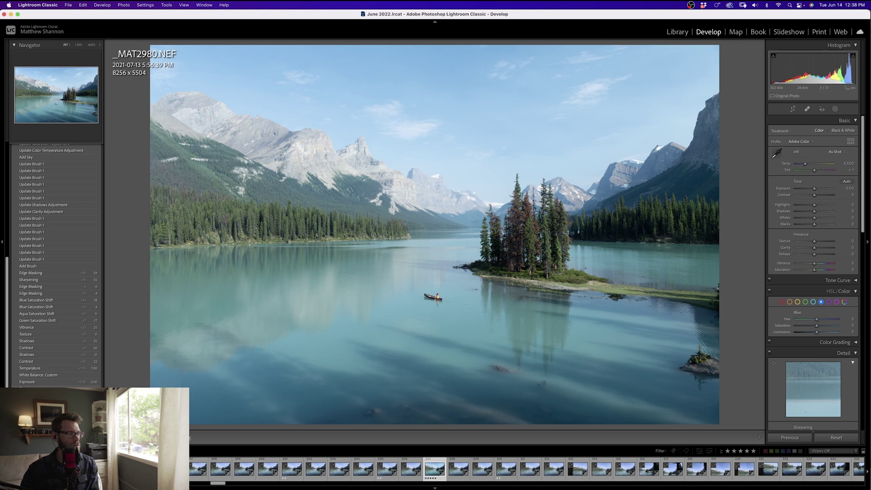
- Preview the photo's Temperature history state in Lightroom and switch back to Photoshop
{"action": "left_click", "coordinate": [48, 368]}
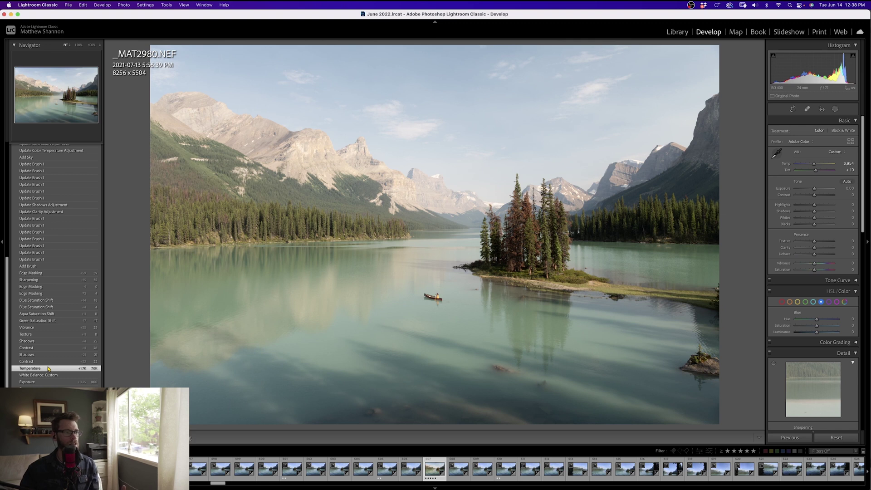
{"action": "mouse_move", "coordinate": [618, 481]}
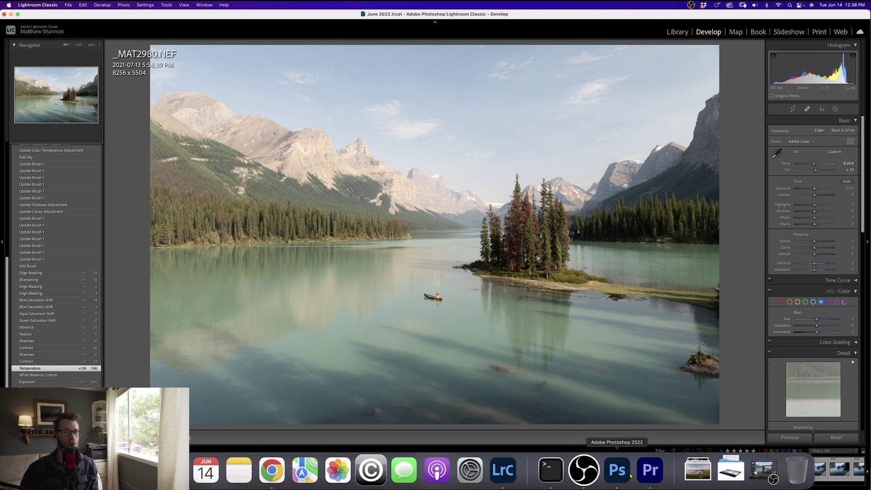
{"action": "left_click", "coordinate": [625, 478]}
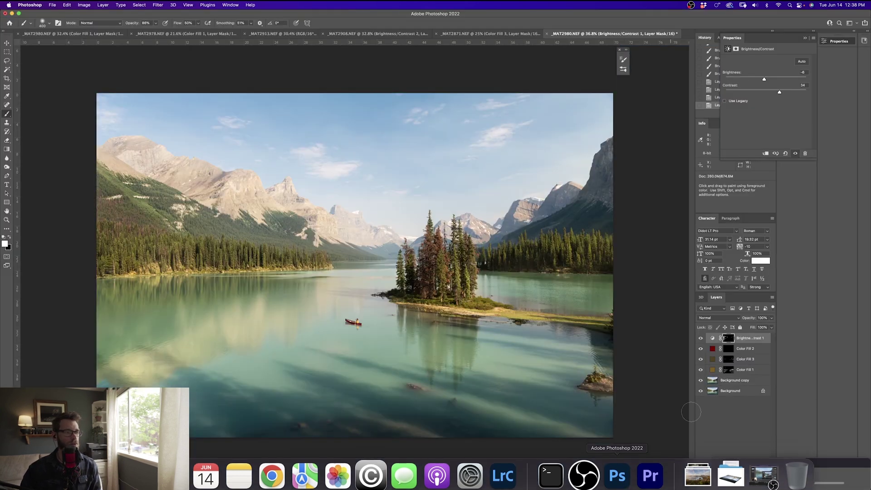